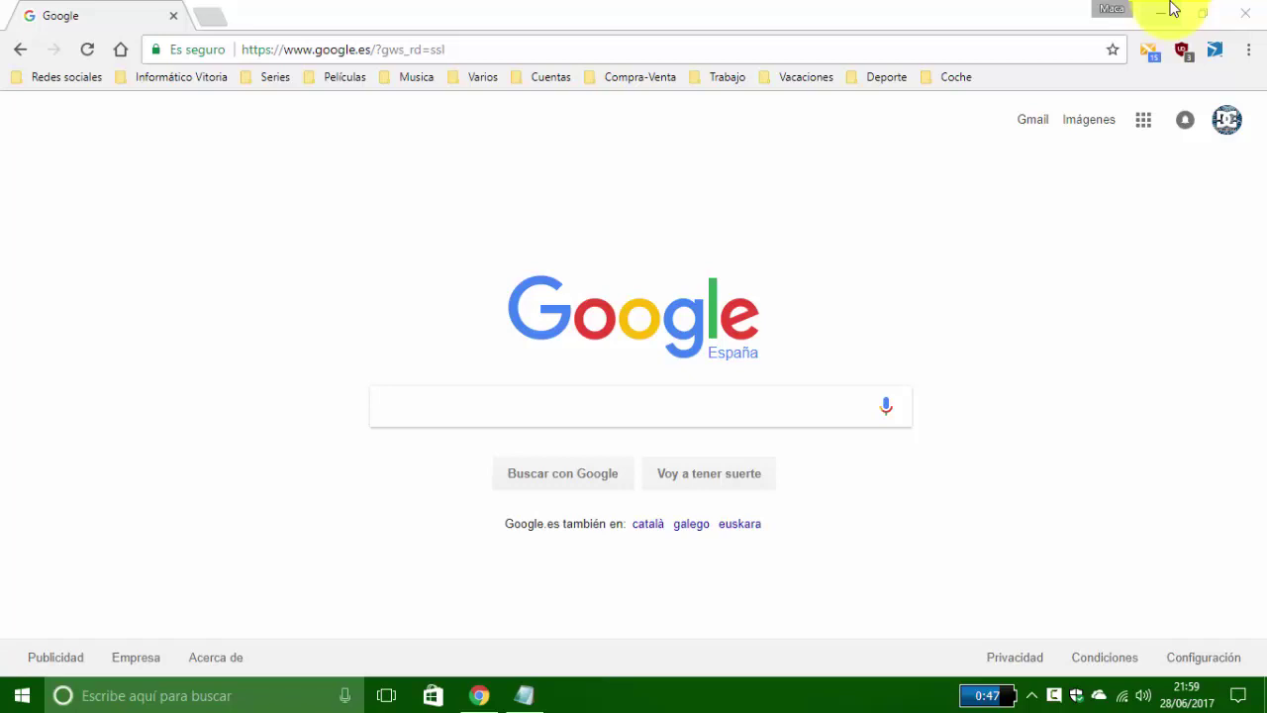
- Search Google for "notpetya" and look through the featured news and web results
{"action": "left_click", "coordinate": [527, 404]}
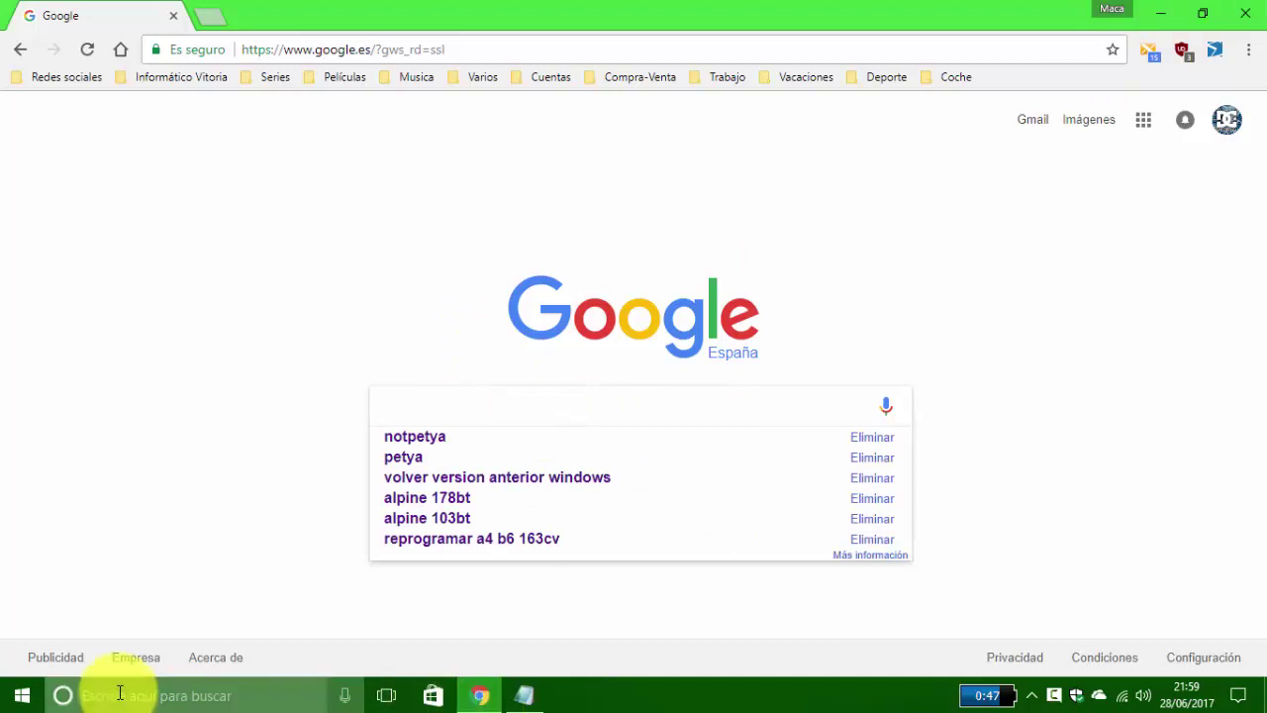
{"action": "left_click", "coordinate": [419, 436]}
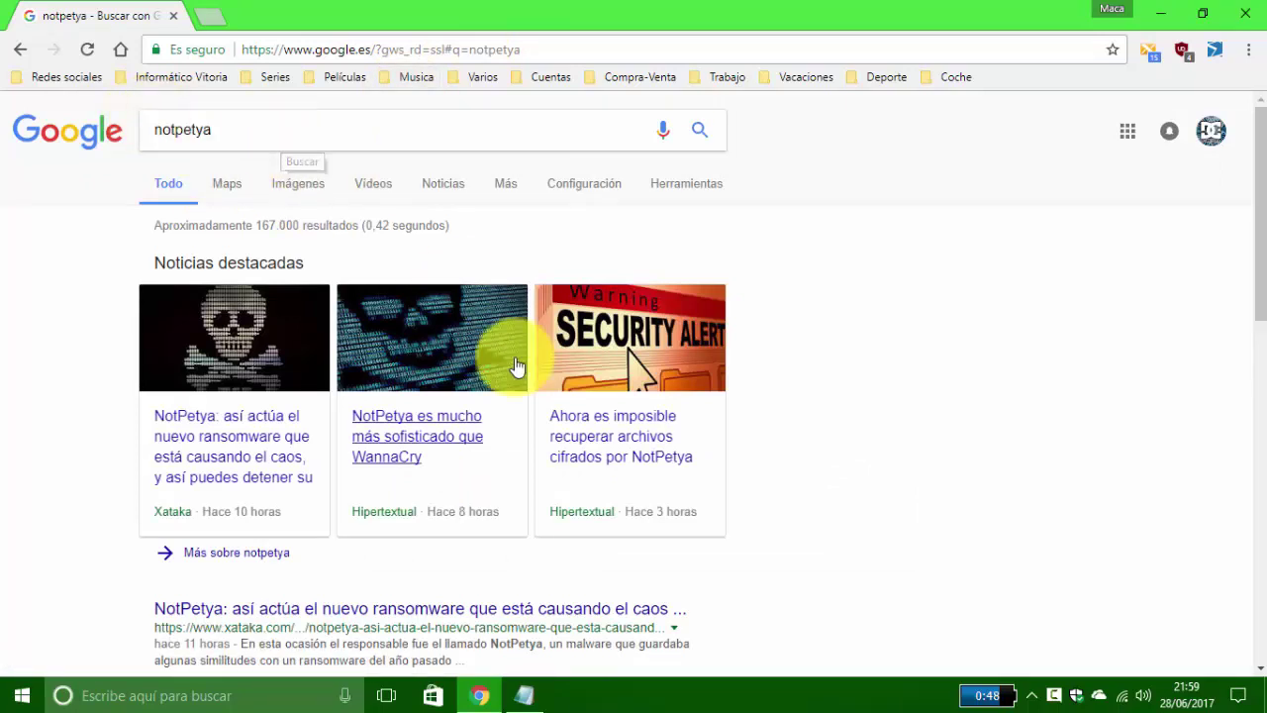
{"action": "scroll", "coordinate": [306, 296], "scroll_direction": "down", "scroll_amount": 5}
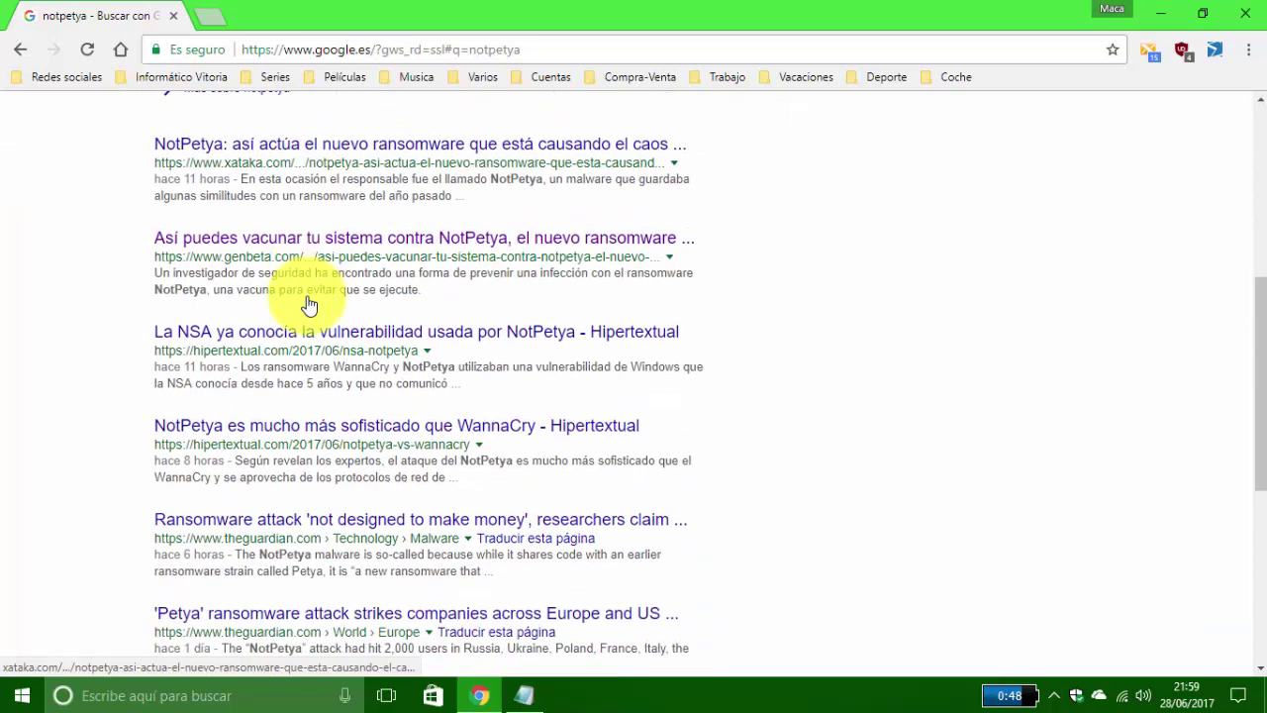
{"action": "scroll", "coordinate": [309, 299], "scroll_direction": "up", "scroll_amount": 1}
{"action": "scroll", "coordinate": [306, 296], "scroll_direction": "up", "scroll_amount": 3}
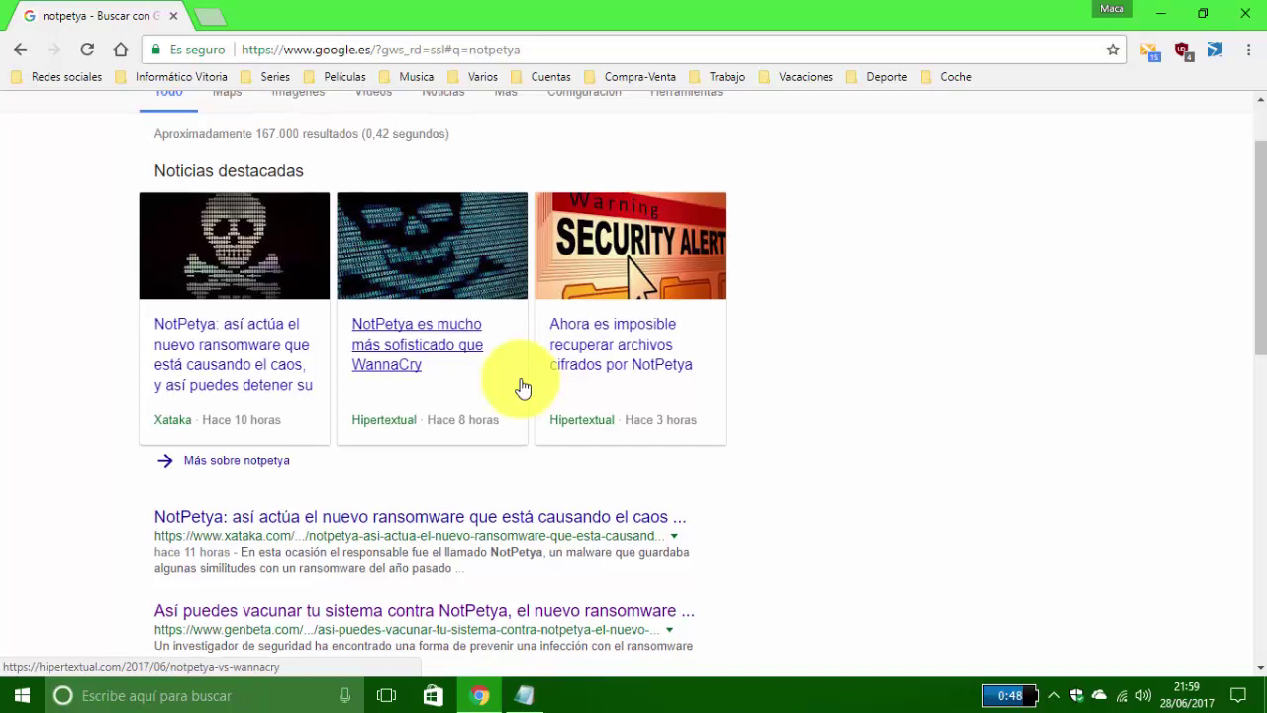
- Show the image results for notpetya and preview the ExtremeTech picture of the ransom note
{"action": "scroll", "coordinate": [519, 386], "scroll_direction": "up", "scroll_amount": 2}
{"action": "left_click", "coordinate": [303, 183]}
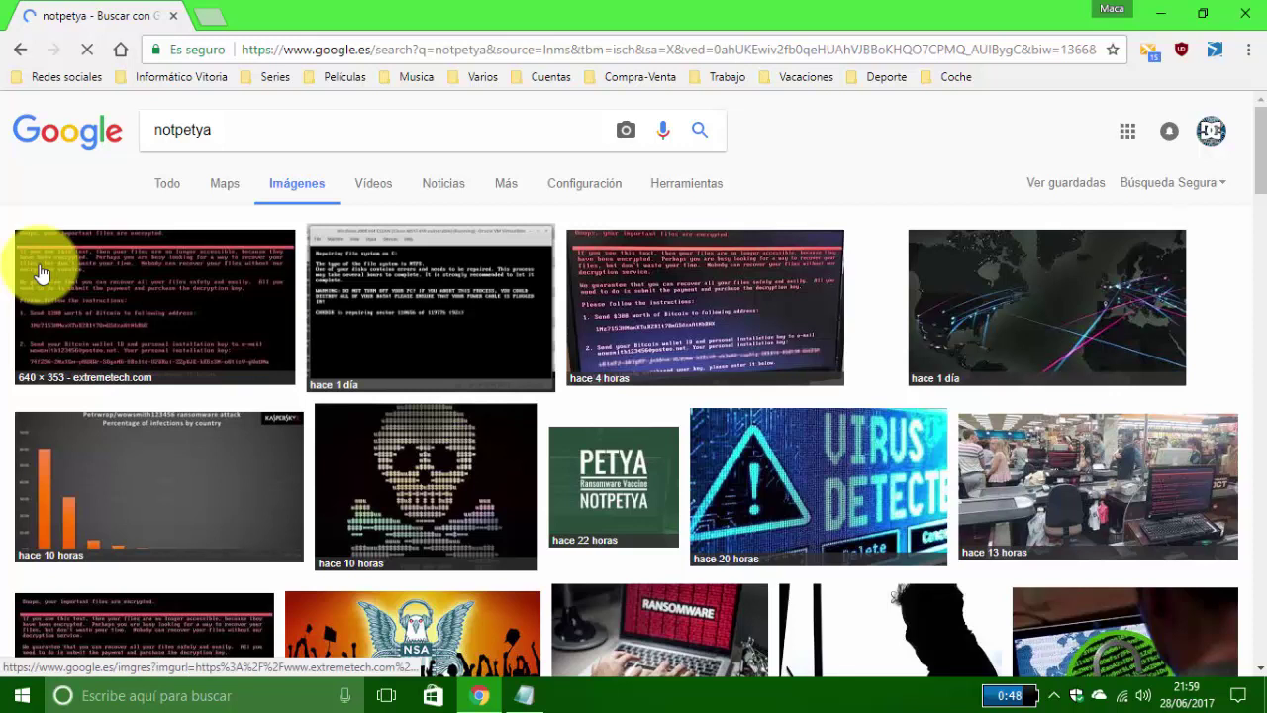
{"action": "left_click", "coordinate": [125, 297]}
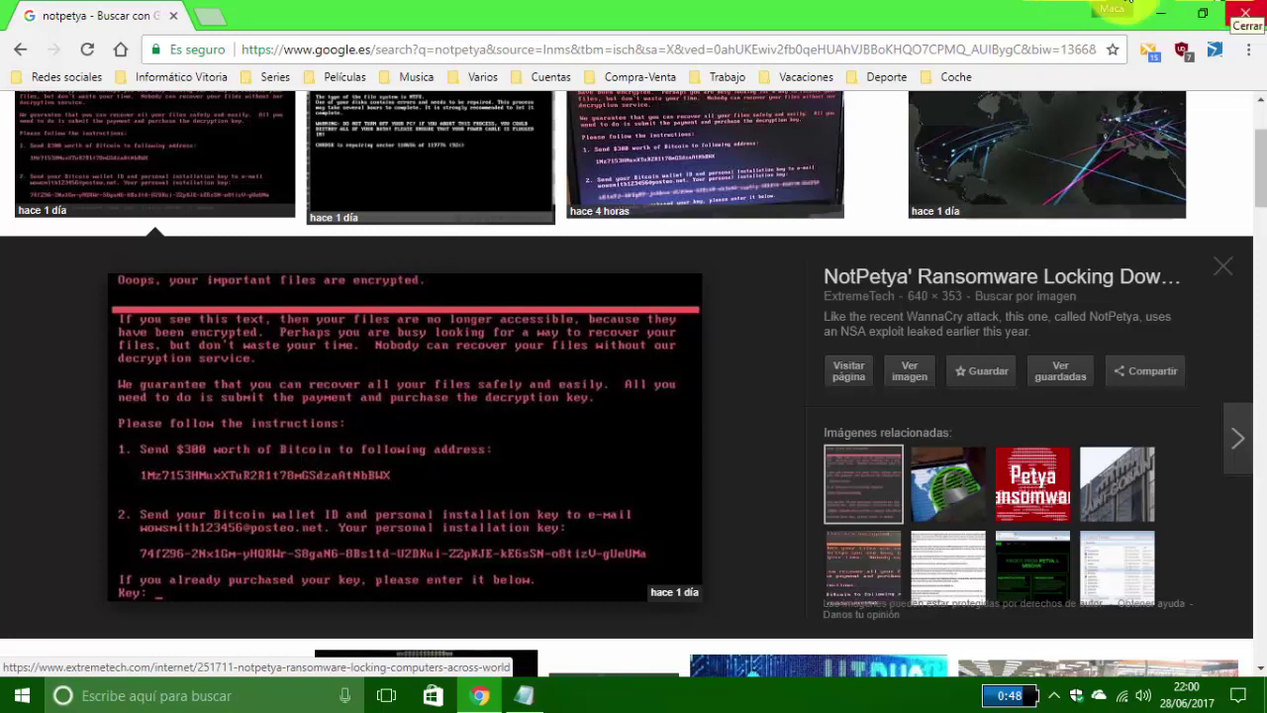
- Minimize the browser, switch to Texto.txt in Notepad and read the vaccine instructions in full-screen view, restoring the window when done
{"action": "left_click", "coordinate": [1161, 10]}
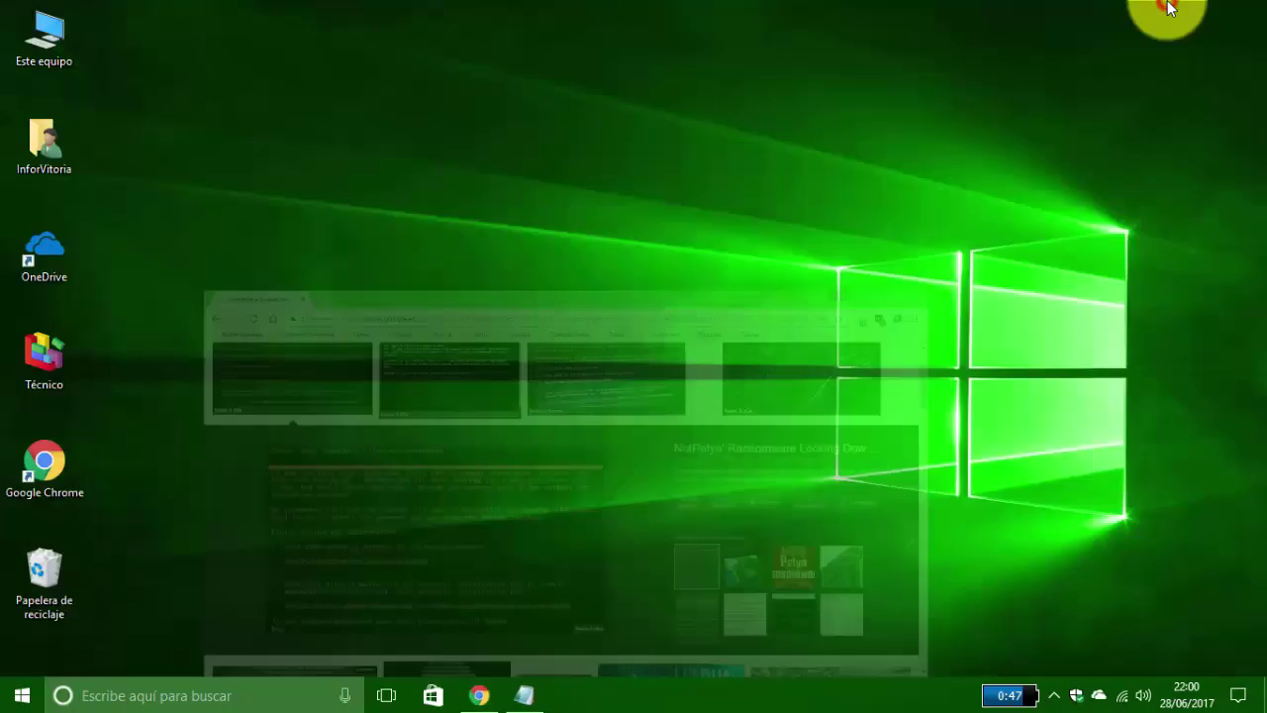
{"action": "left_click", "coordinate": [523, 695]}
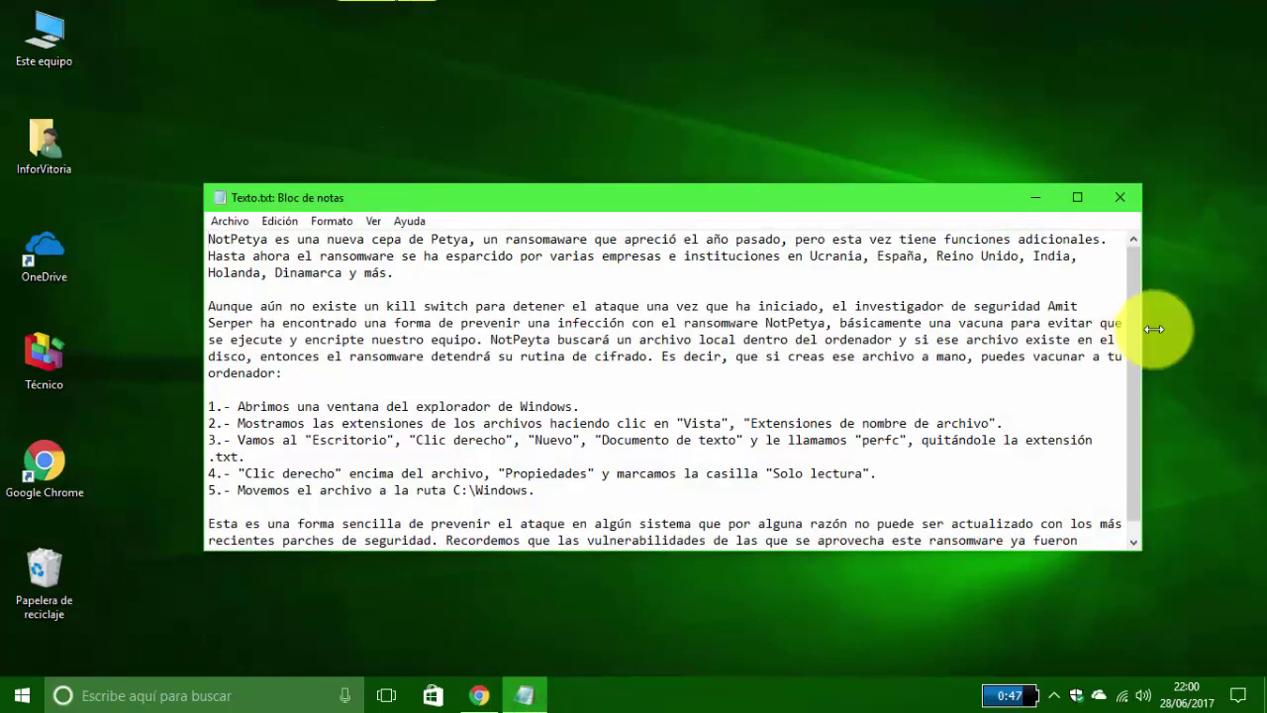
{"action": "left_click", "coordinate": [1079, 199]}
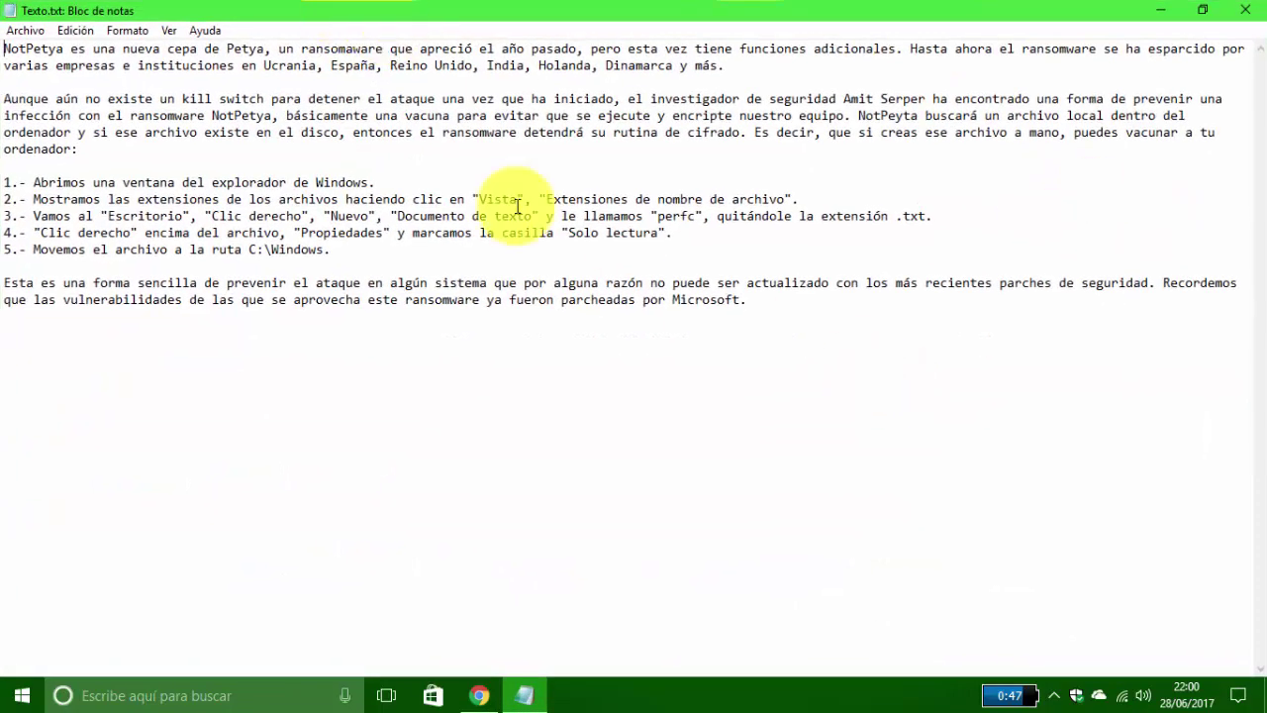
{"action": "double_click", "coordinate": [290, 6]}
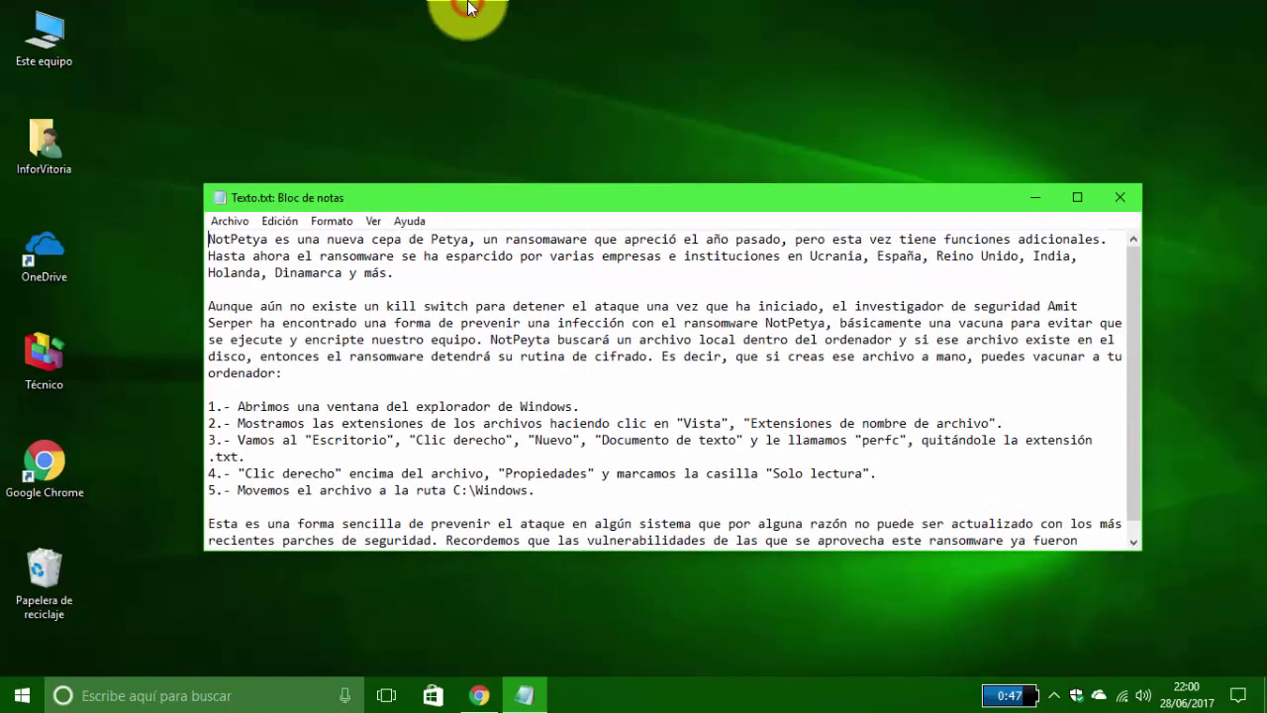
- Open Este equipo in a maximized File Explorer window with the view options displayed
{"action": "double_click", "coordinate": [39, 22]}
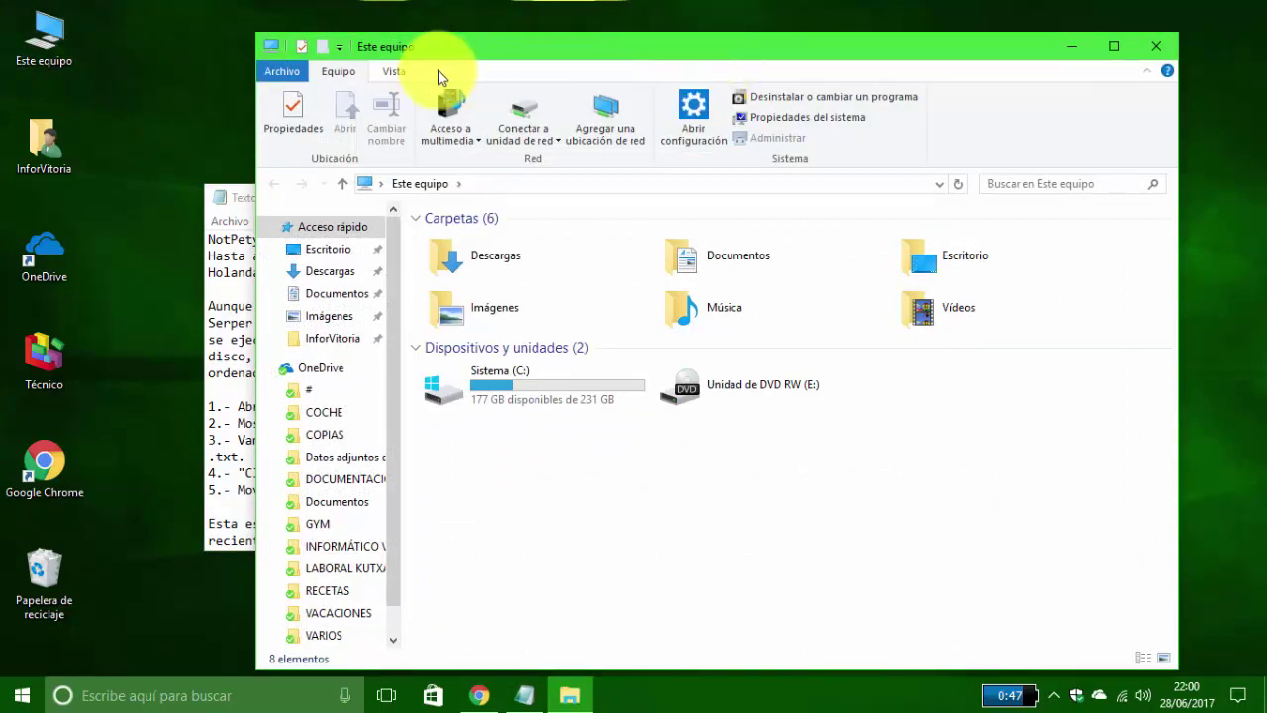
{"action": "left_click", "coordinate": [394, 72]}
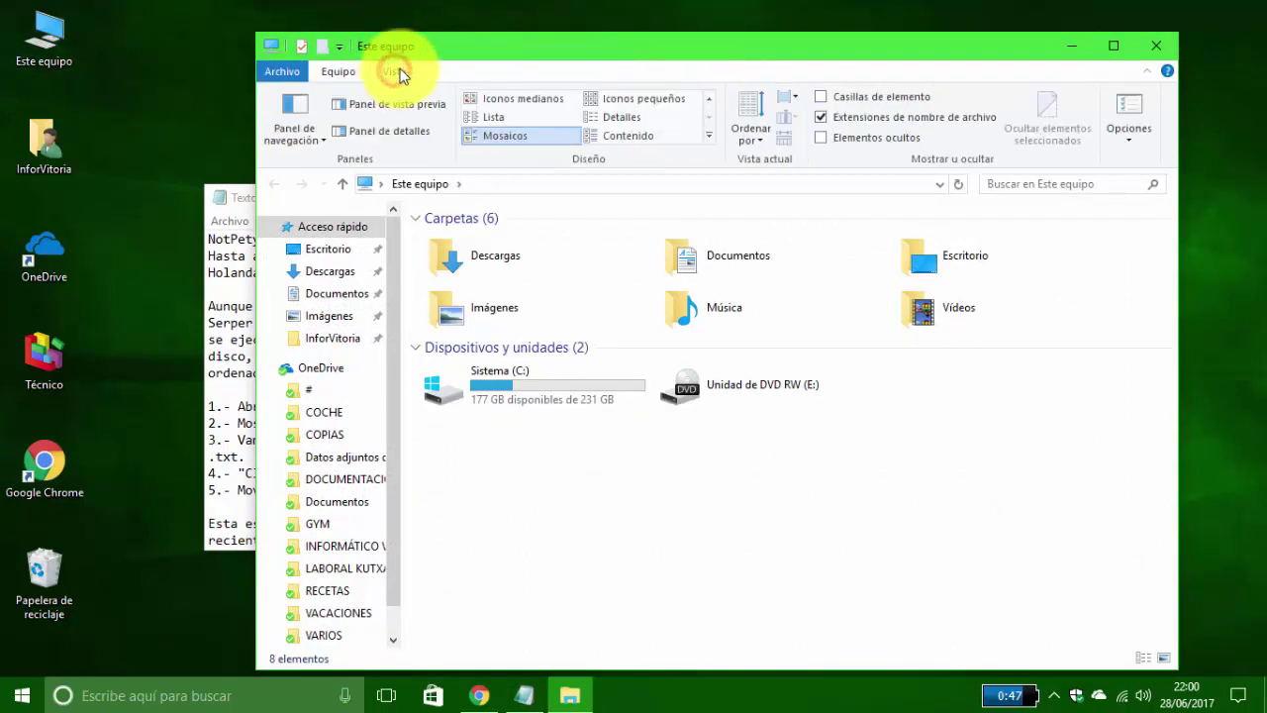
{"action": "left_click", "coordinate": [1114, 44]}
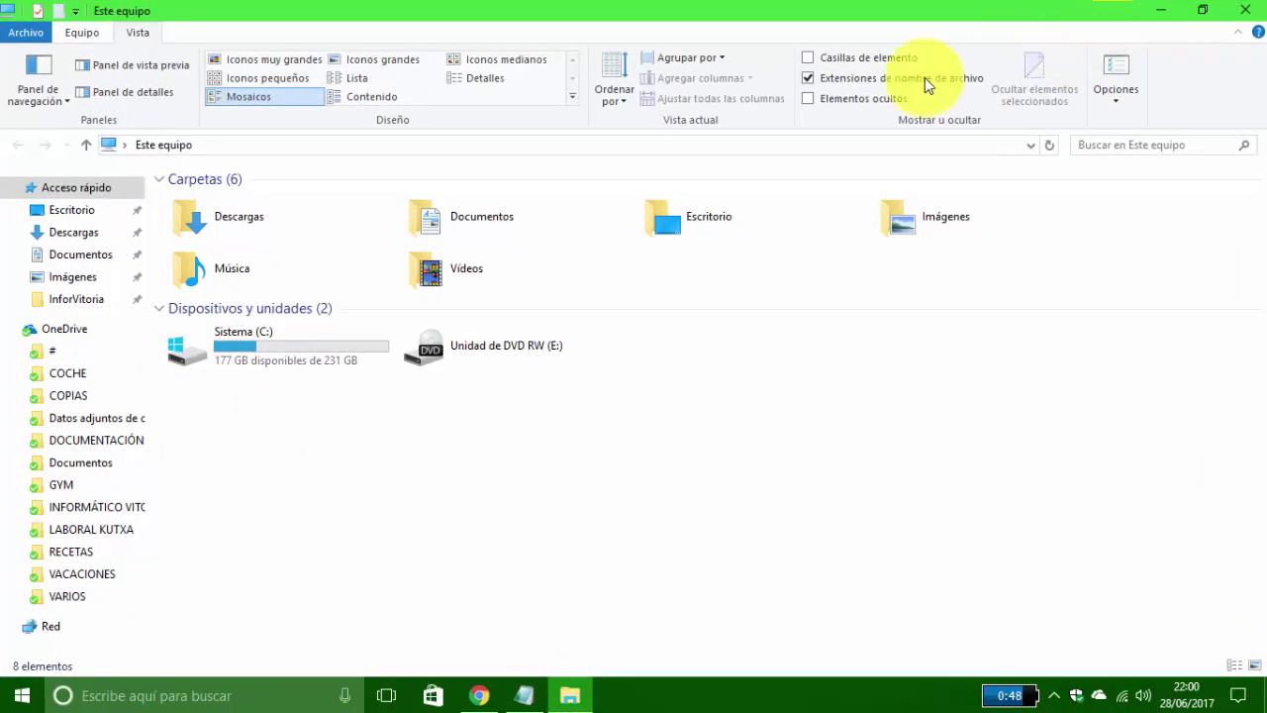
- Hide the file name extensions and open the AdwCleaner folder on Sistema (C:)
{"action": "left_click", "coordinate": [845, 79]}
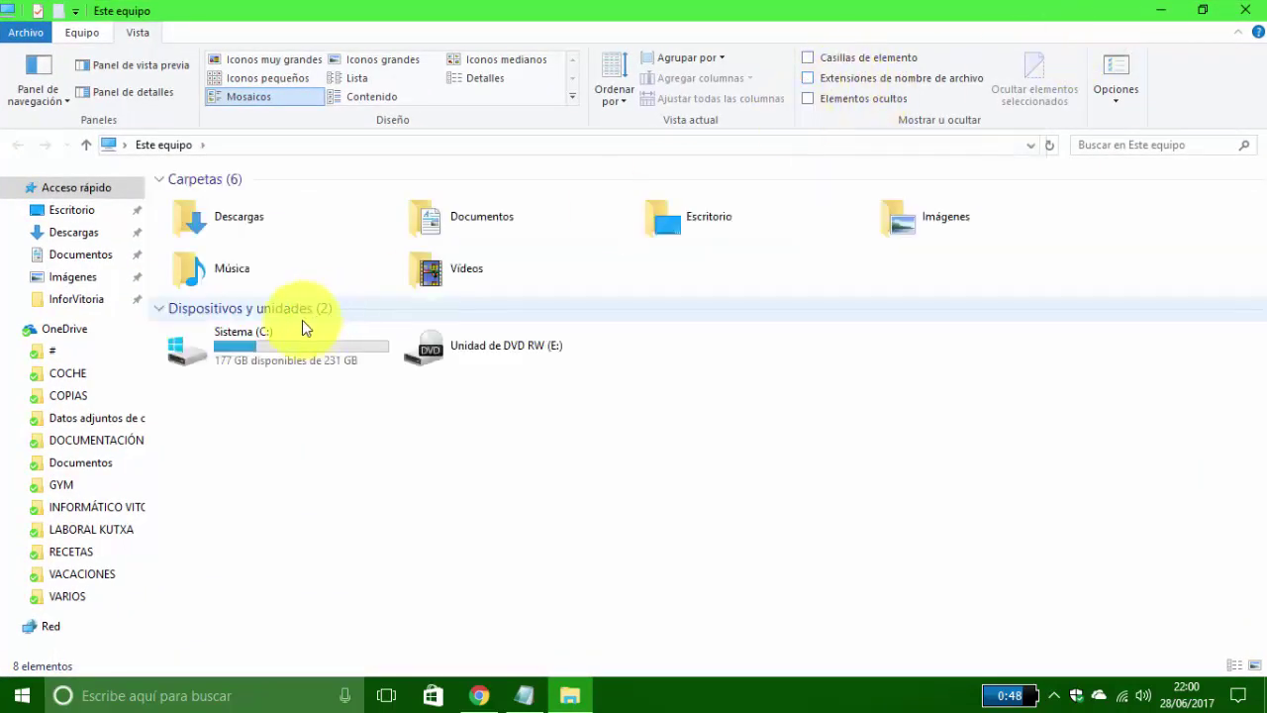
{"action": "double_click", "coordinate": [241, 348]}
{"action": "double_click", "coordinate": [228, 202]}
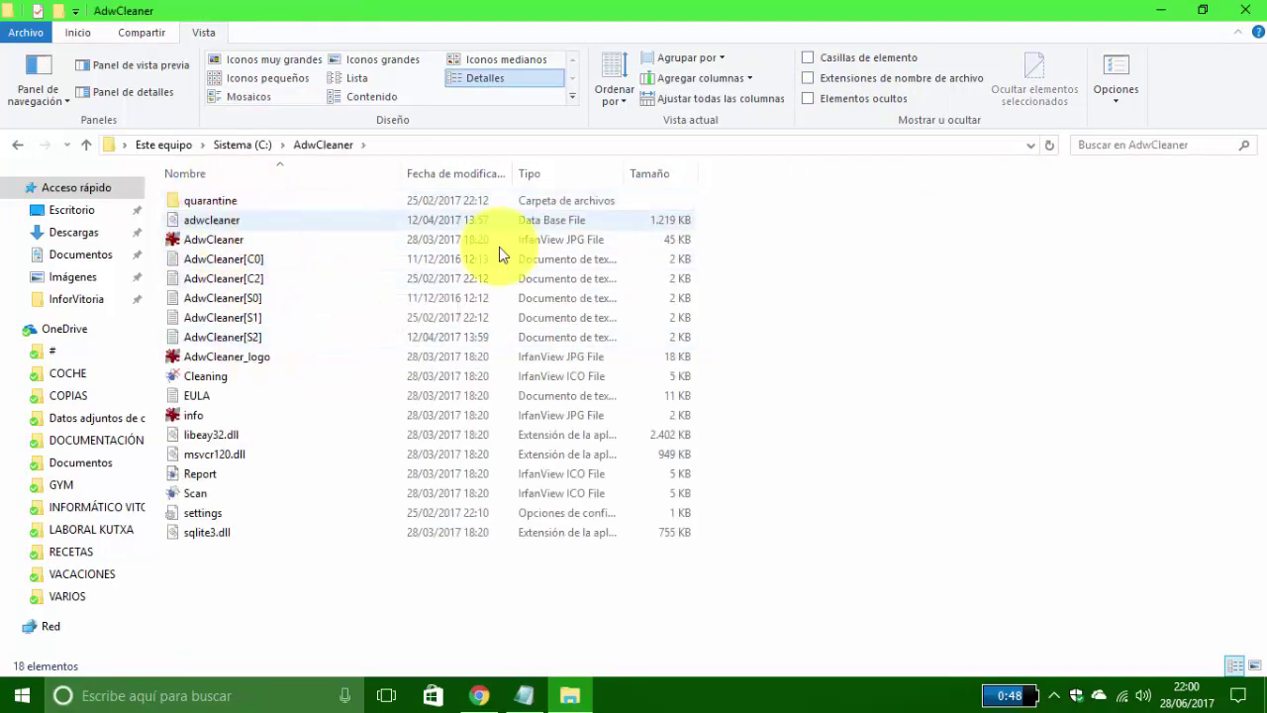
- Turn on file name extensions and check them on the files in the AdwCleaner folder
{"action": "left_click", "coordinate": [877, 83]}
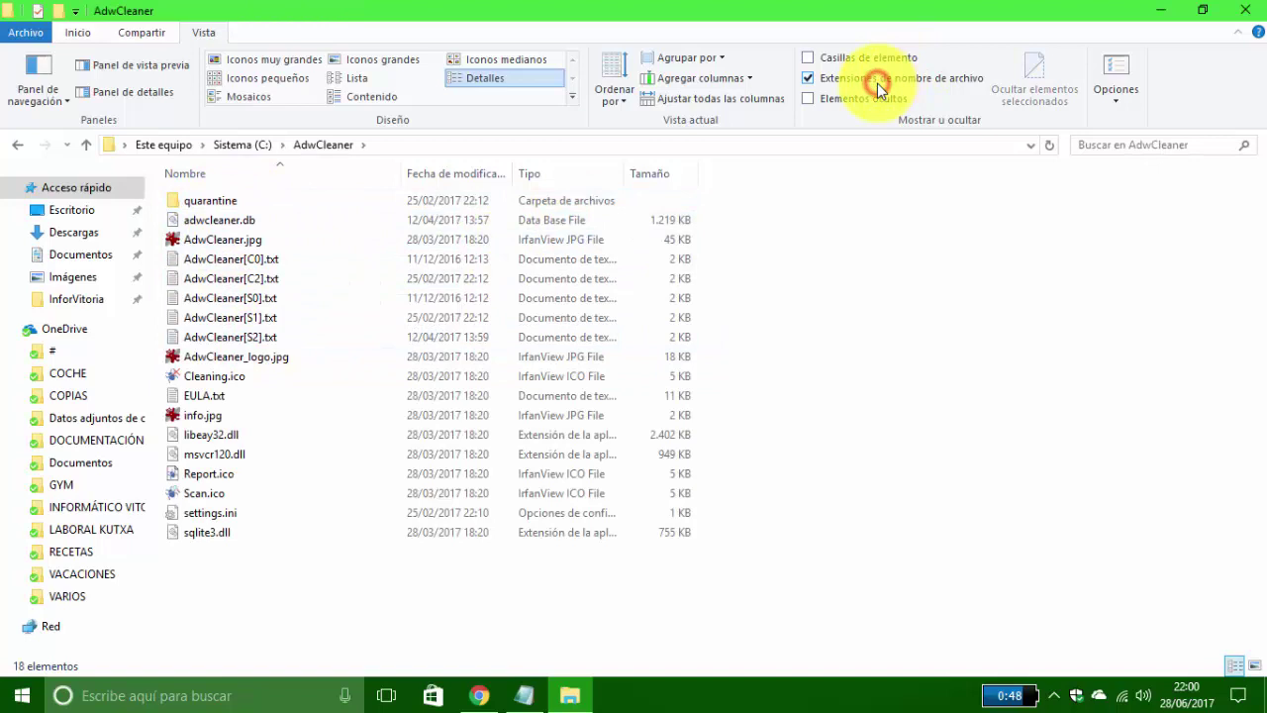
{"action": "left_click", "coordinate": [229, 220]}
{"action": "left_click", "coordinate": [271, 243]}
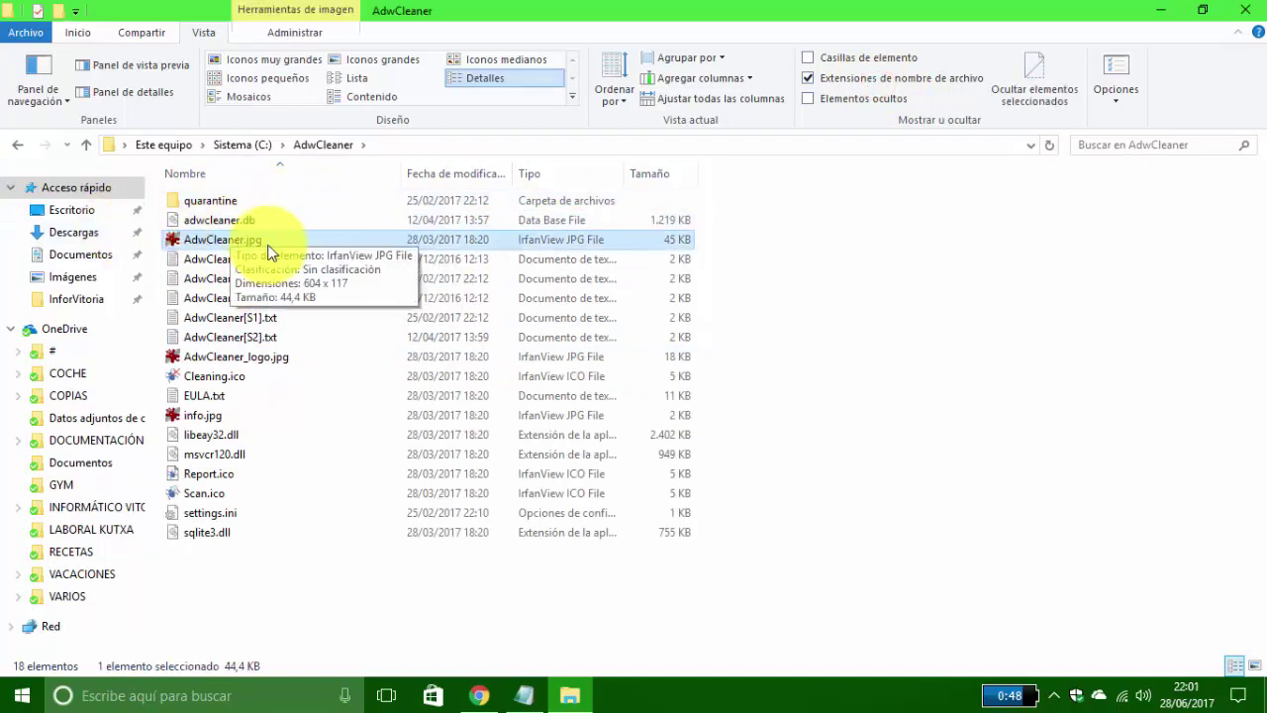
{"action": "left_click", "coordinate": [271, 261]}
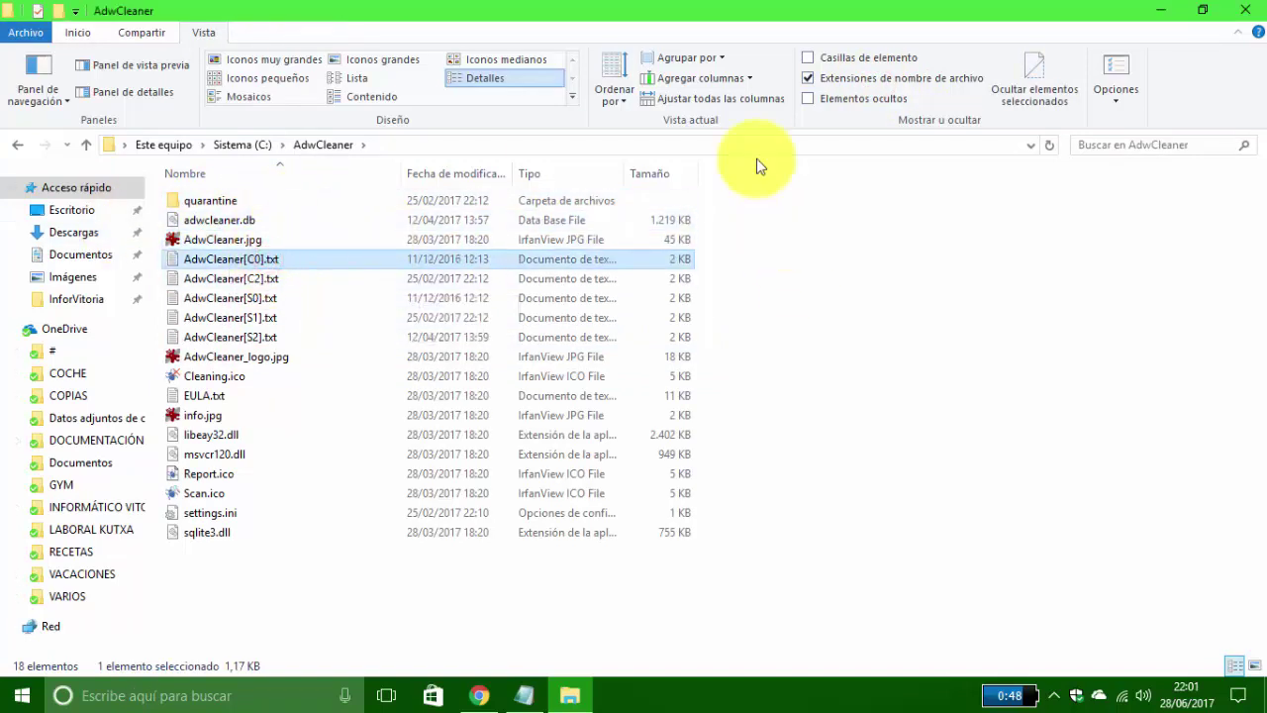
- Examine the advanced folder option for hiding extensions of known file types, then close the folder options without changes
{"action": "left_click", "coordinate": [1117, 71]}
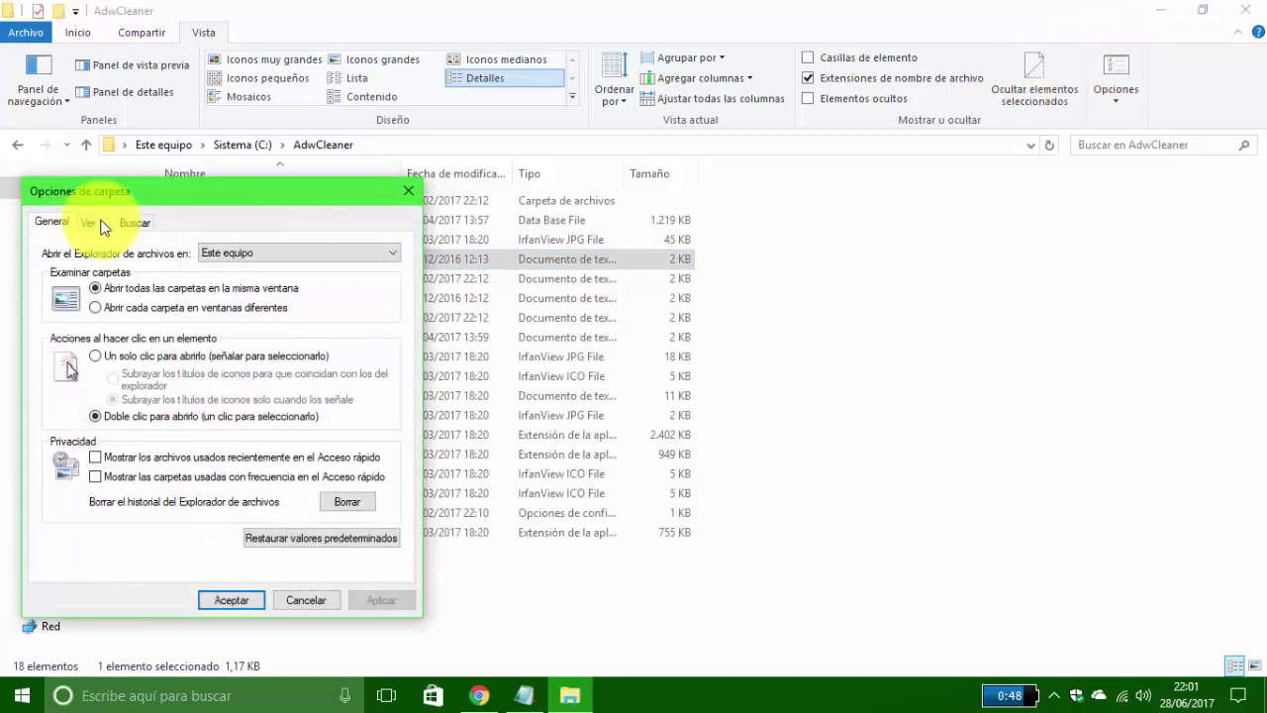
{"action": "left_click", "coordinate": [91, 221]}
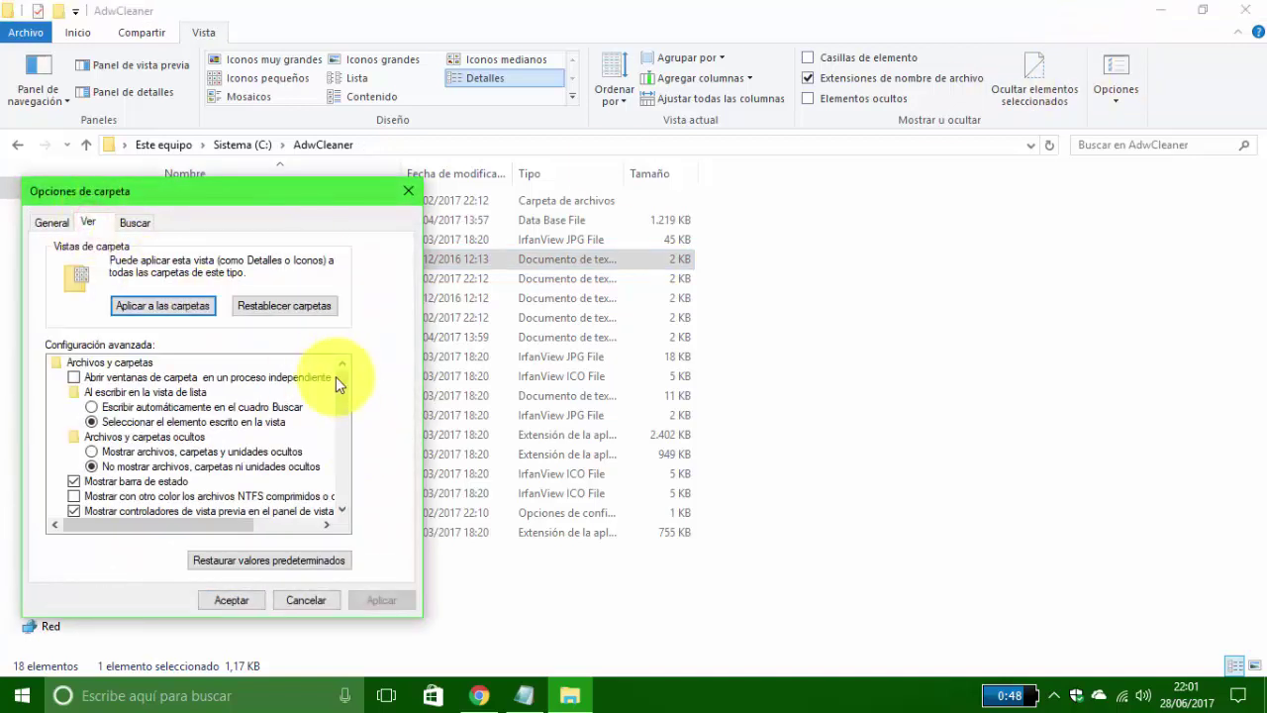
{"action": "left_click_drag", "start_coordinate": [339, 380], "coordinate": [342, 454]}
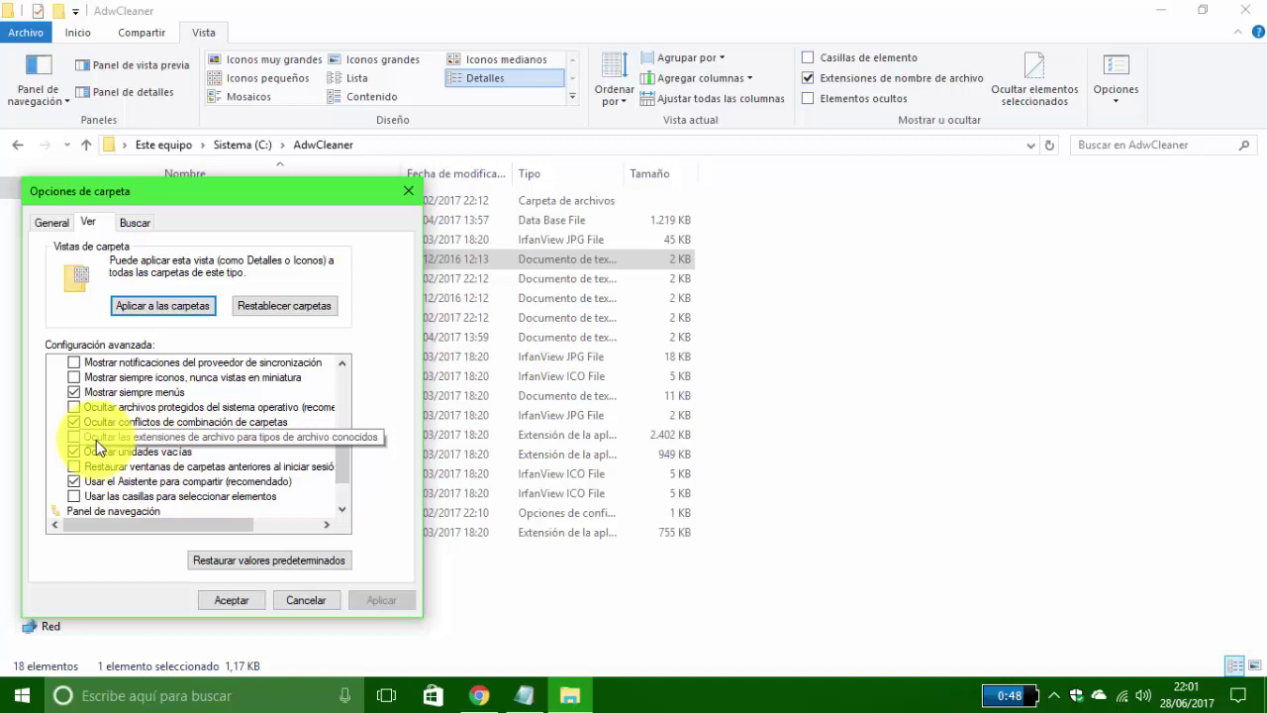
{"action": "left_click", "coordinate": [324, 602]}
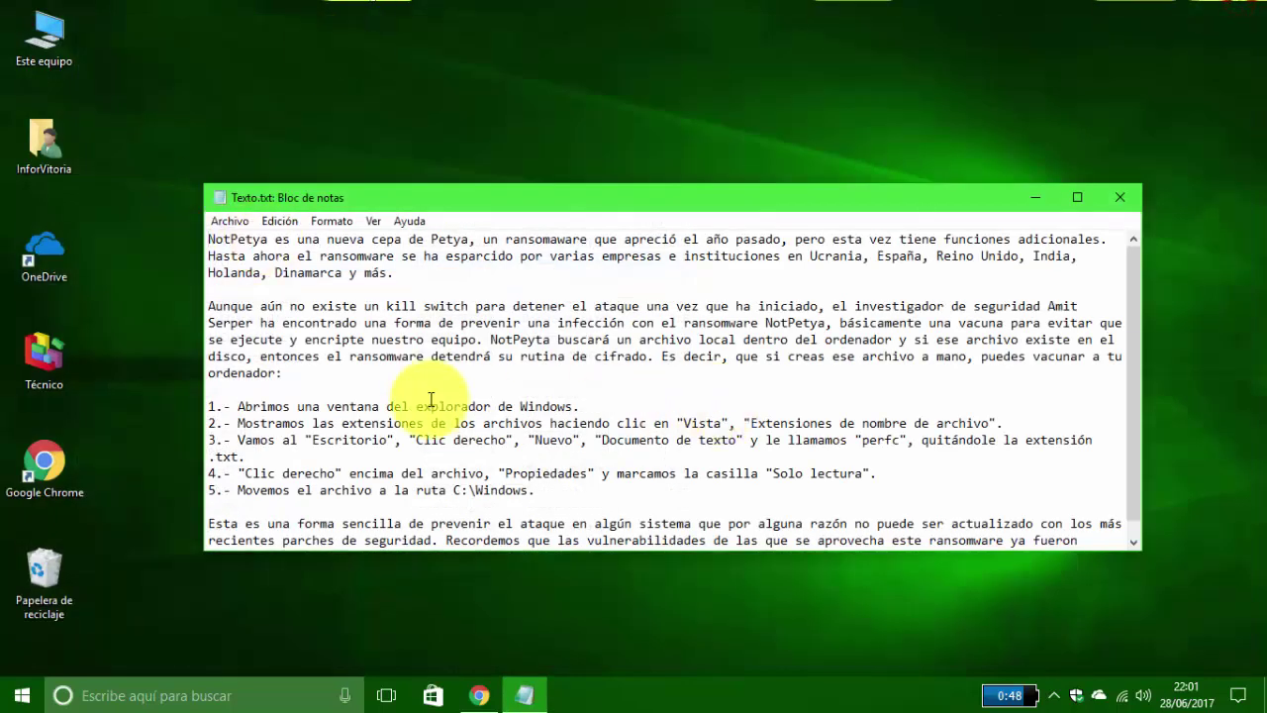
- Copy the file name perfc from instruction 3 of Texto.txt and minimize the notes
{"action": "double_click", "coordinate": [874, 441]}
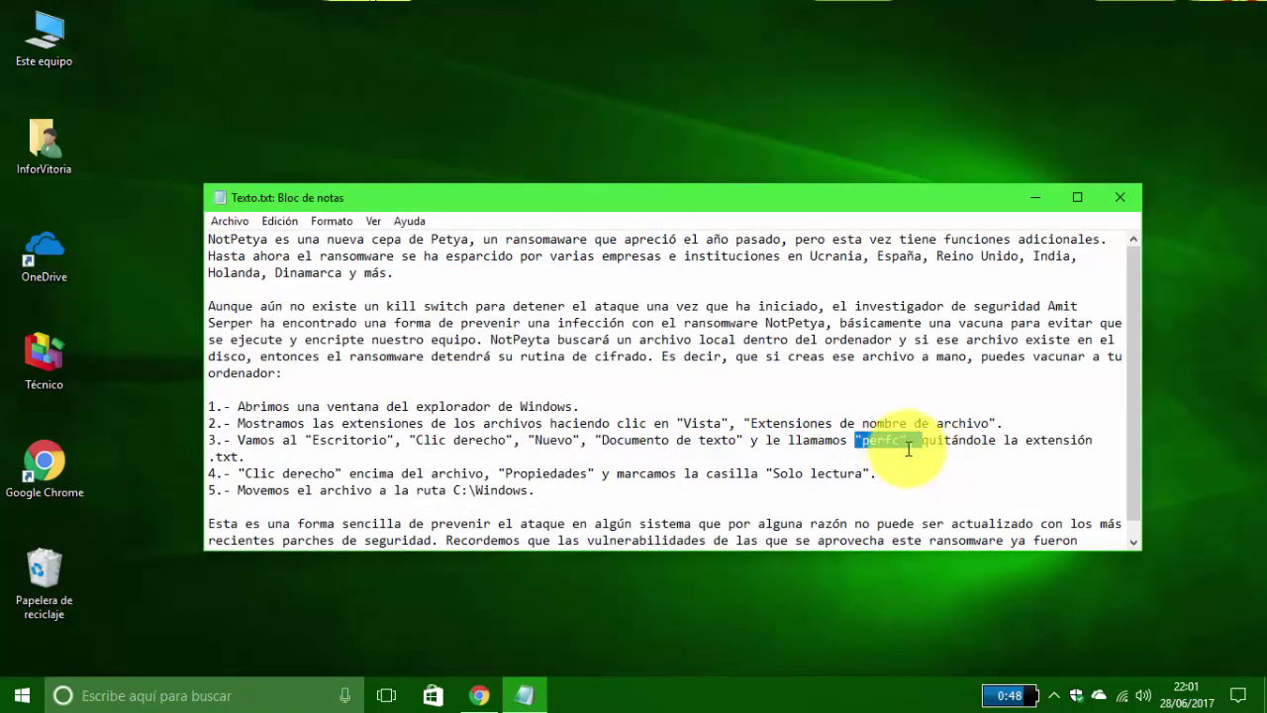
{"action": "left_click_drag", "start_coordinate": [900, 441], "coordinate": [865, 439]}
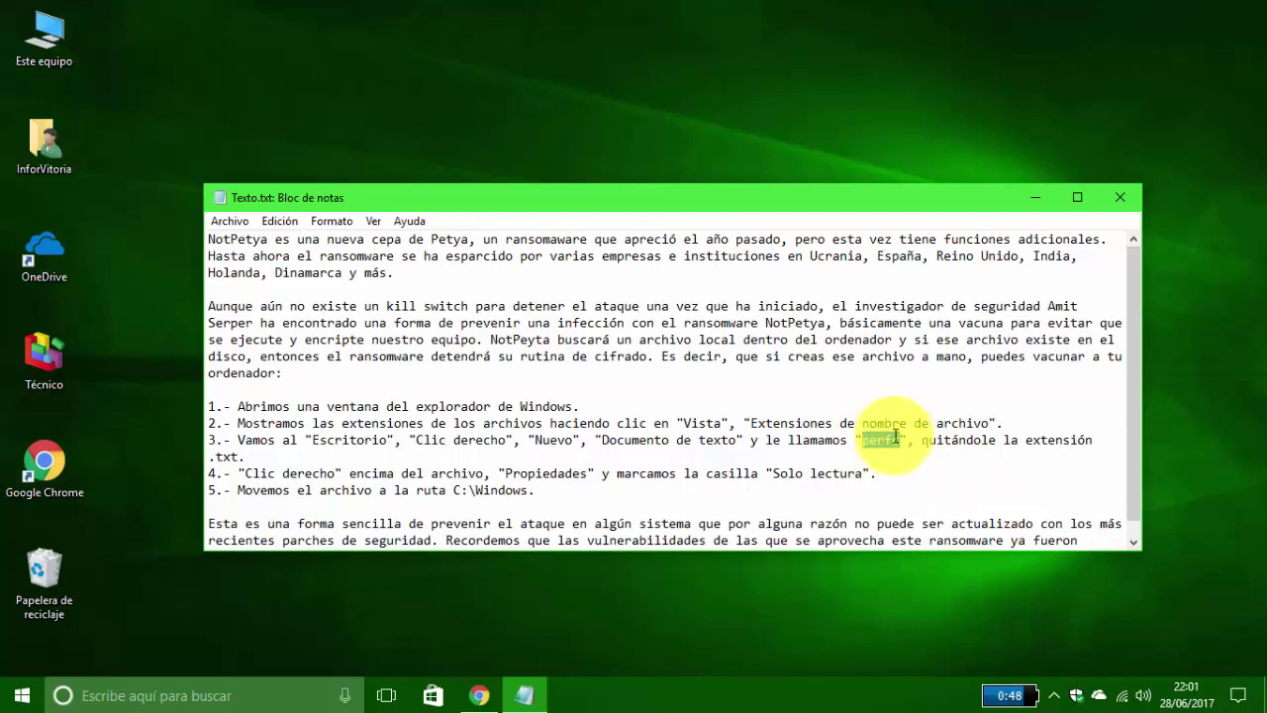
{"action": "right_click", "coordinate": [874, 441]}
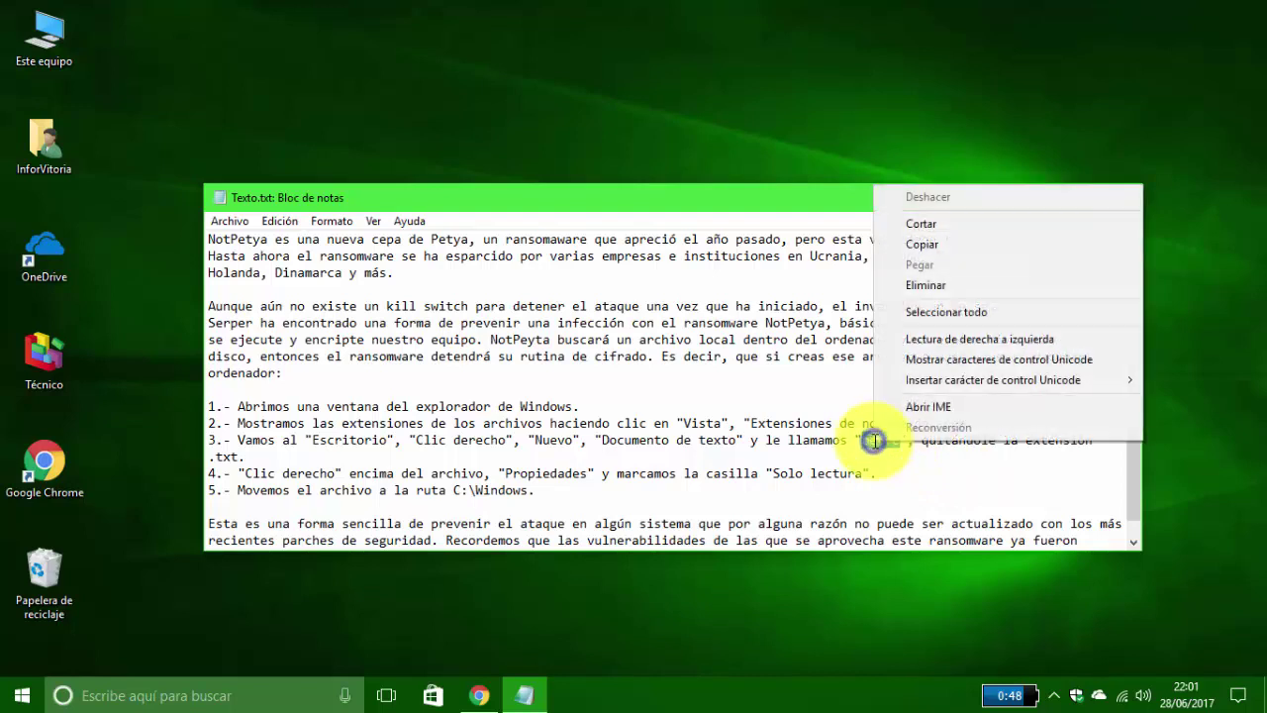
{"action": "left_click", "coordinate": [937, 247]}
{"action": "left_click", "coordinate": [1050, 197]}
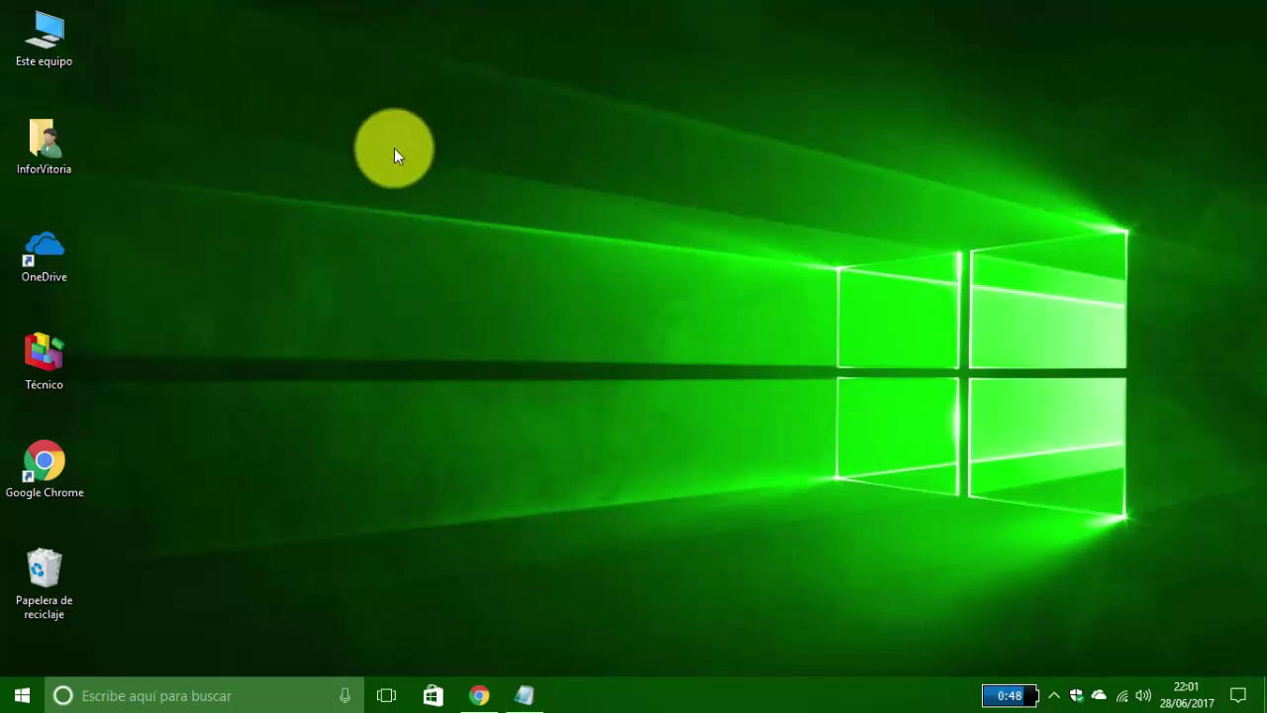
- Create a new text document on the desktop
{"action": "right_click", "coordinate": [467, 145]}
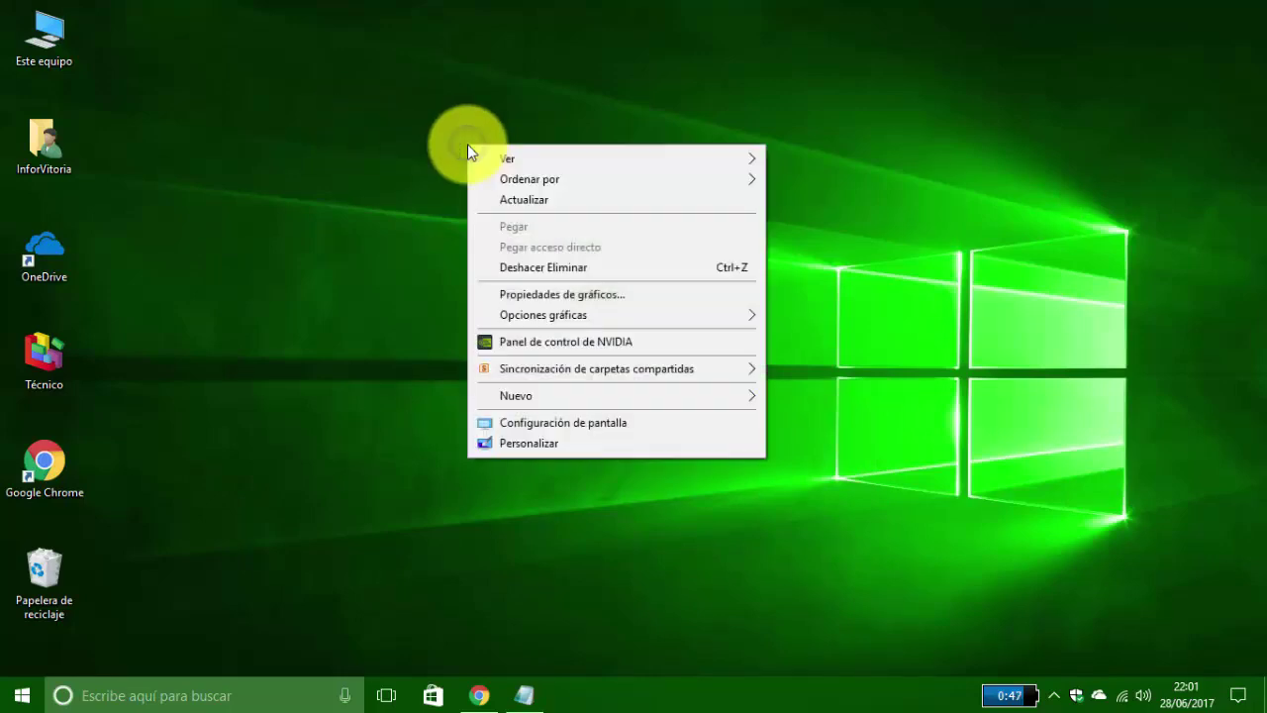
{"action": "mouse_move", "coordinate": [728, 392]}
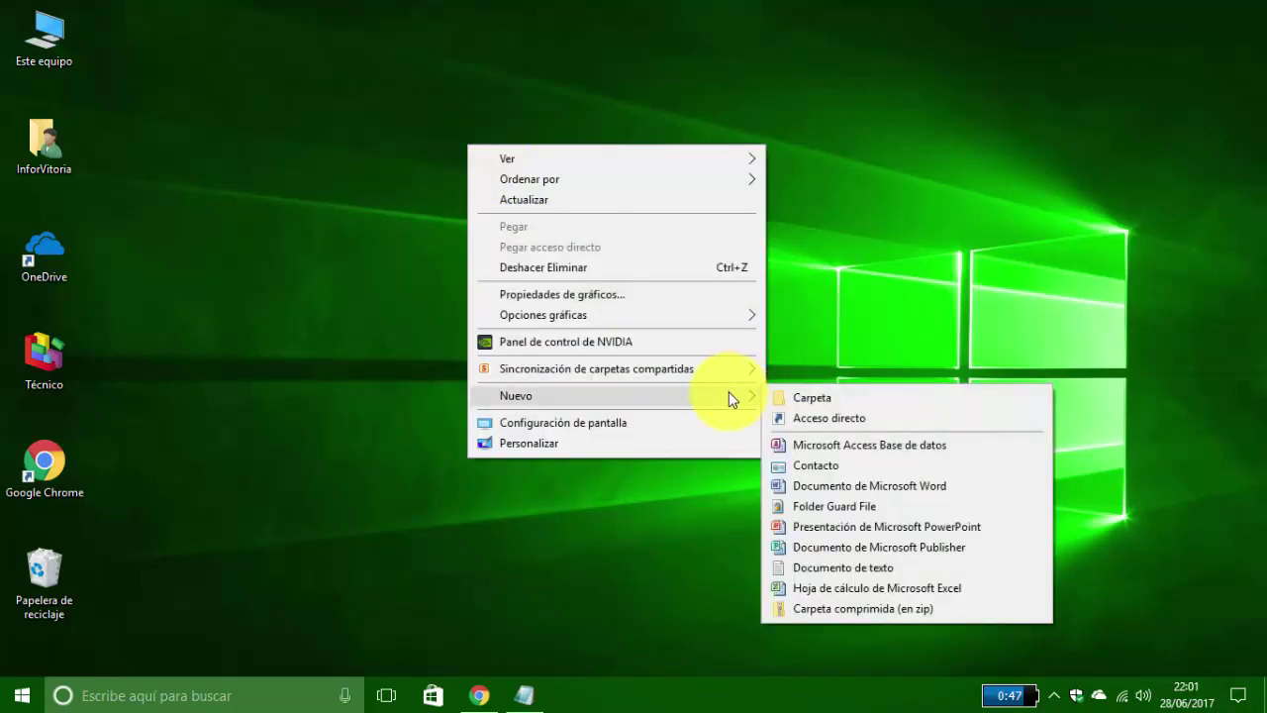
{"action": "left_click", "coordinate": [879, 571]}
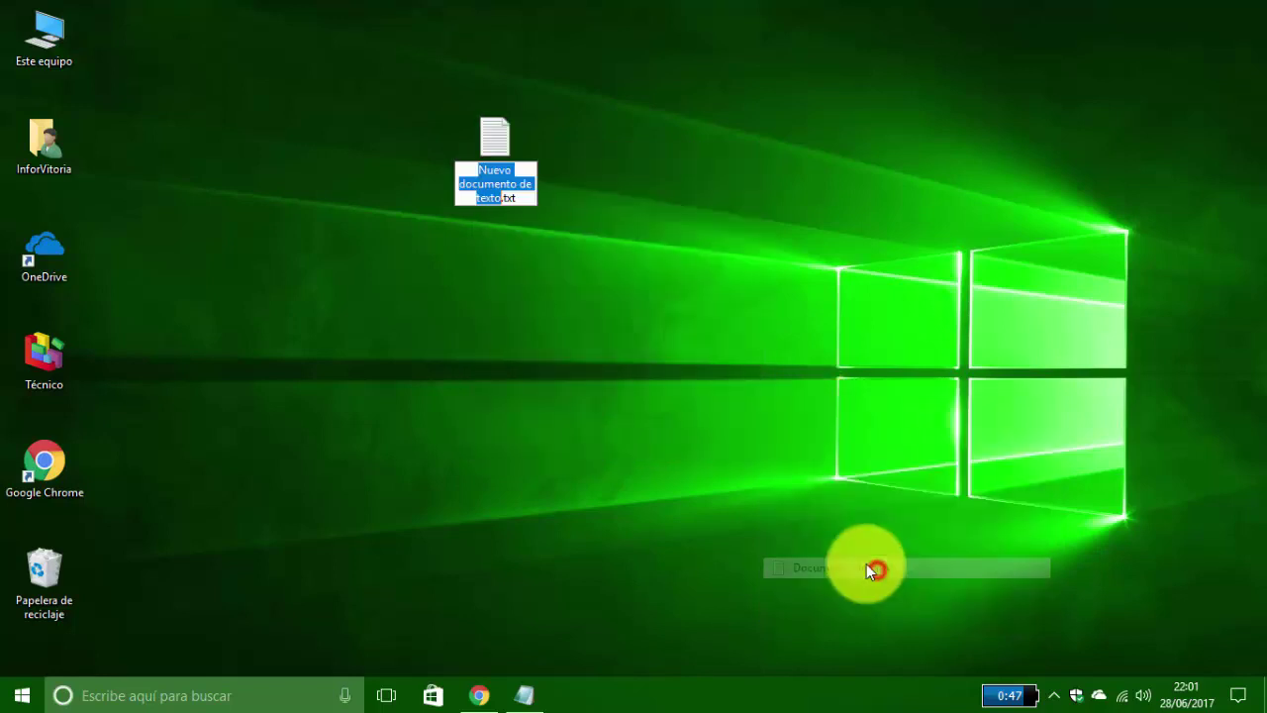
- Replace the new document's entire name, including .txt, with the copied name perfc and accept the extension change
{"action": "left_click", "coordinate": [526, 192]}
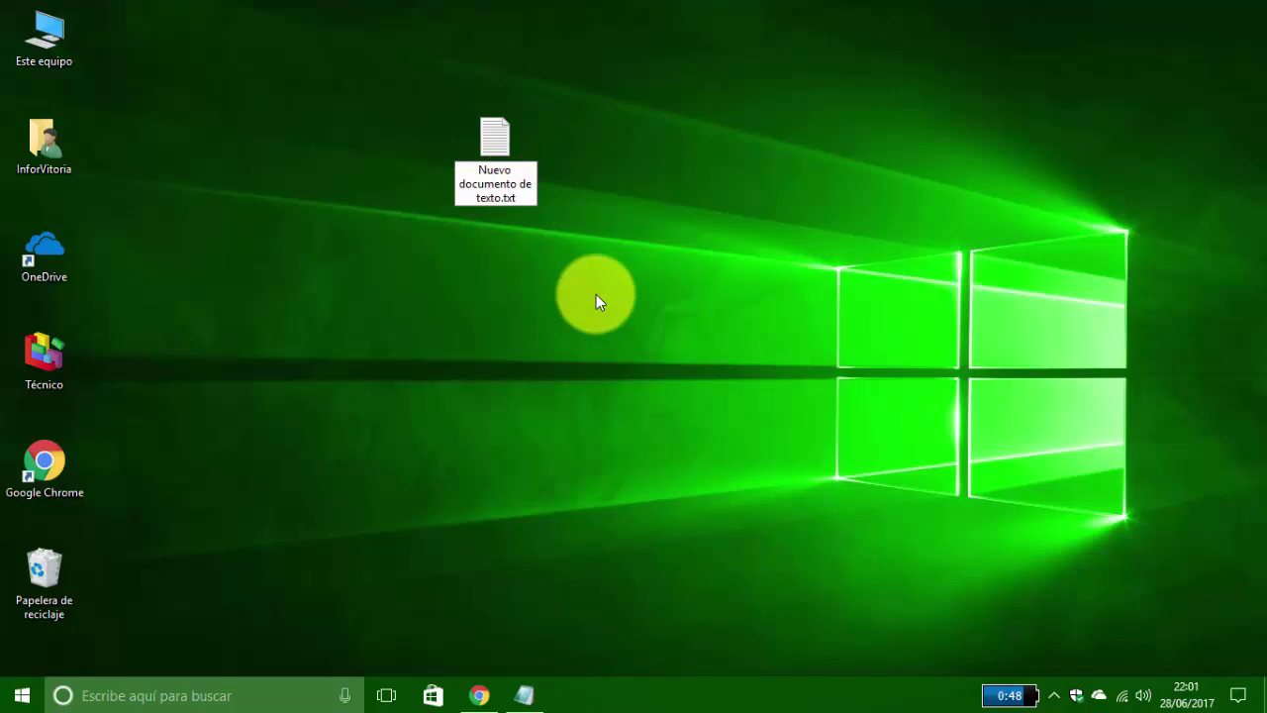
{"action": "key", "text": "BackSpace"}
{"action": "key", "text": "BackSpace"}
{"action": "key", "text": "BackSpace"}
{"action": "key", "text": "BackSpace"}
{"action": "key", "text": "BackSpace"}
{"action": "key", "text": "BackSpace"}
{"action": "key", "text": "BackSpace"}
{"action": "key", "text": "BackSpace"}
{"action": "key", "text": "BackSpace"}
{"action": "key", "text": "BackSpace"}
{"action": "key", "text": "BackSpace"}
{"action": "key", "text": "BackSpace"}
{"action": "key", "text": "BackSpace"}
{"action": "key", "text": "BackSpace"}
{"action": "key", "text": "BackSpace"}
{"action": "key", "text": "BackSpace"}
{"action": "key", "text": "BackSpace"}
{"action": "key", "text": "BackSpace"}
{"action": "key", "text": "BackSpace"}
{"action": "key", "text": "BackSpace"}
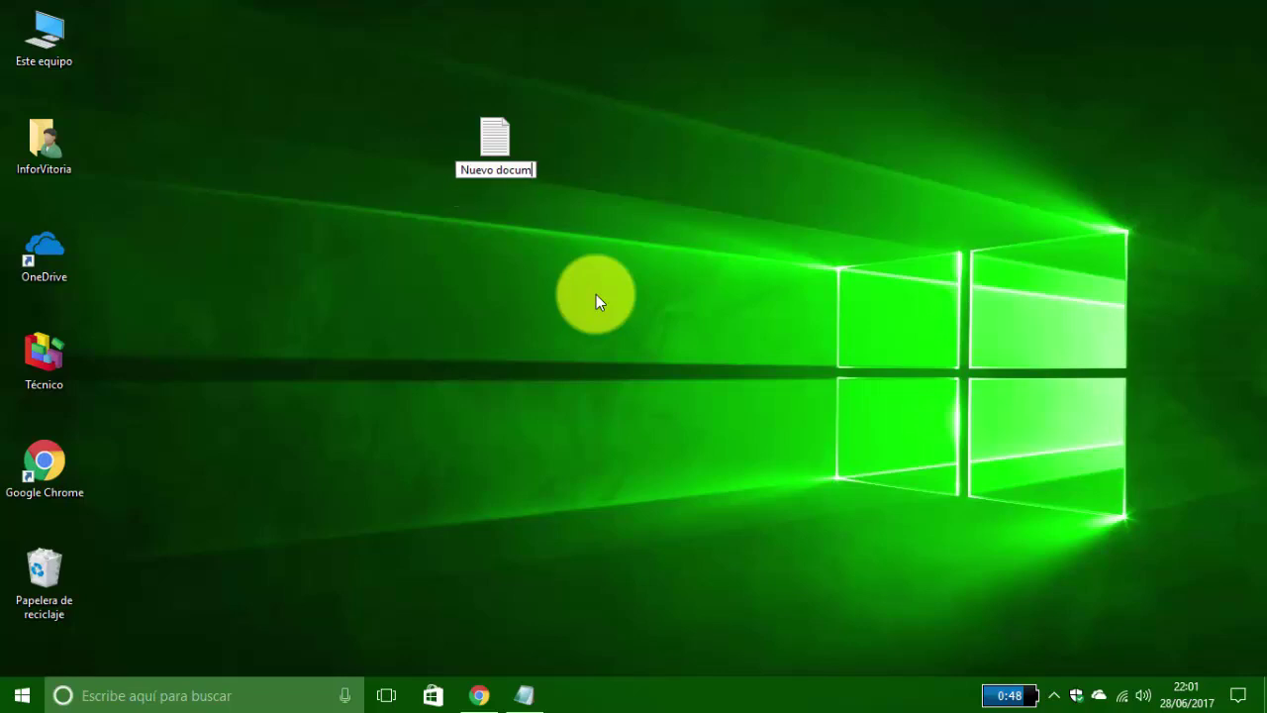
{"action": "right_click", "coordinate": [494, 171]}
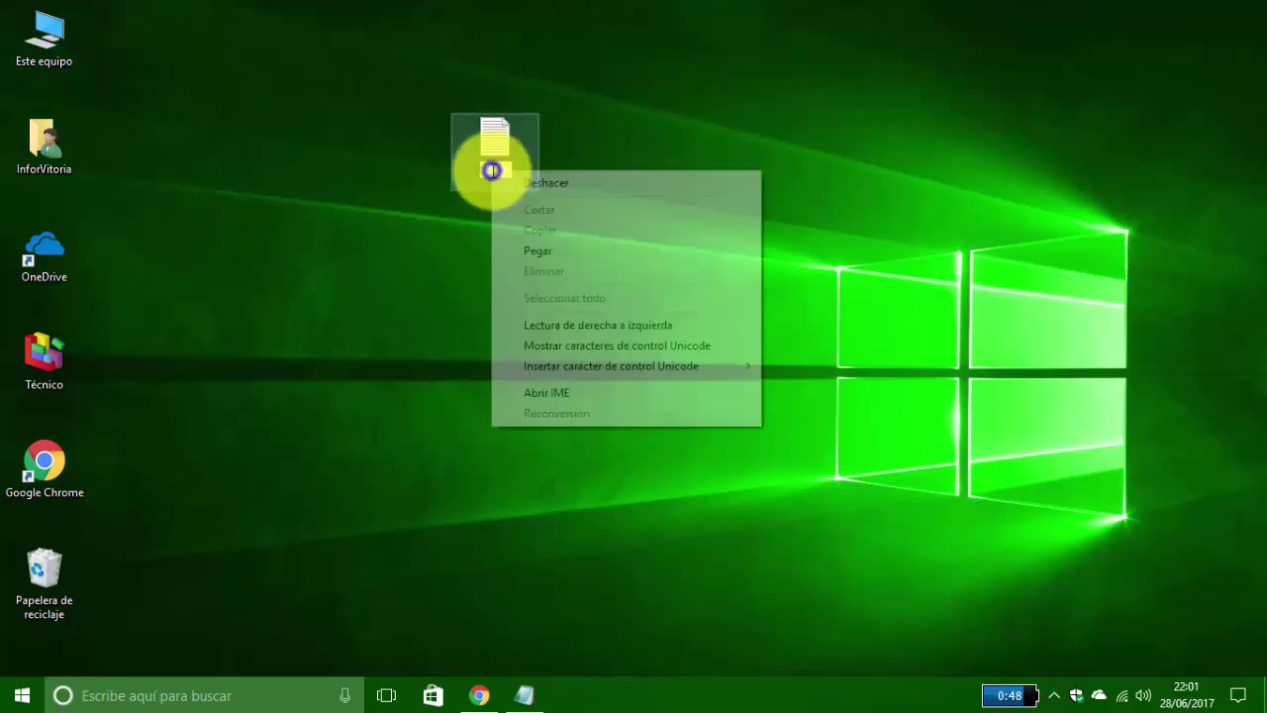
{"action": "left_click", "coordinate": [547, 248]}
{"action": "left_click", "coordinate": [950, 323]}
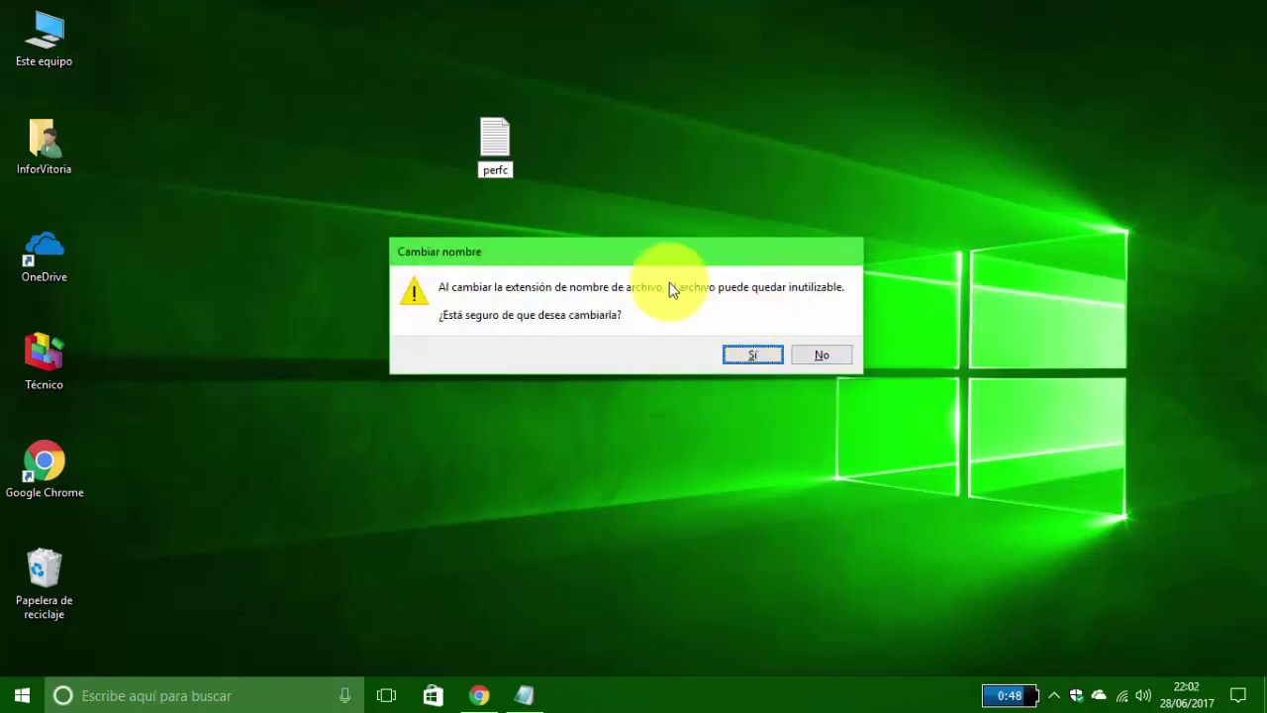
{"action": "left_click", "coordinate": [750, 361]}
{"action": "left_click", "coordinate": [708, 174]}
{"action": "left_click", "coordinate": [522, 139]}
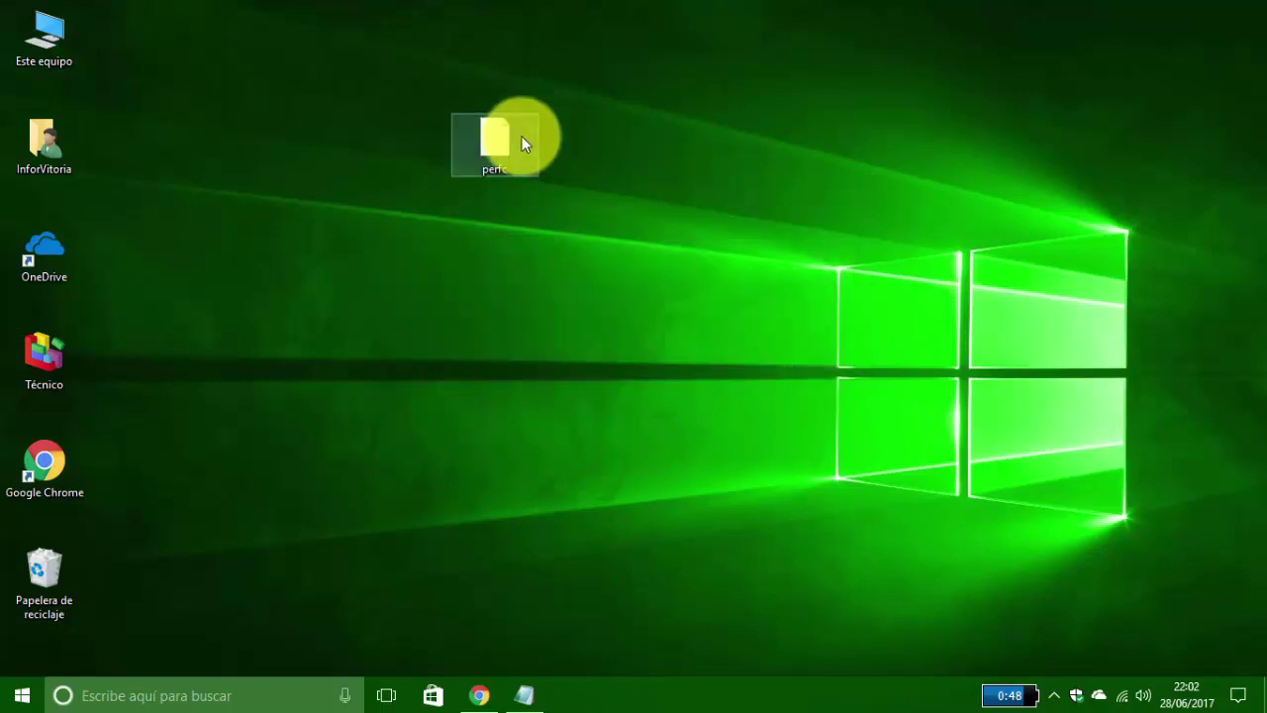
{"action": "mouse_move", "coordinate": [502, 146]}
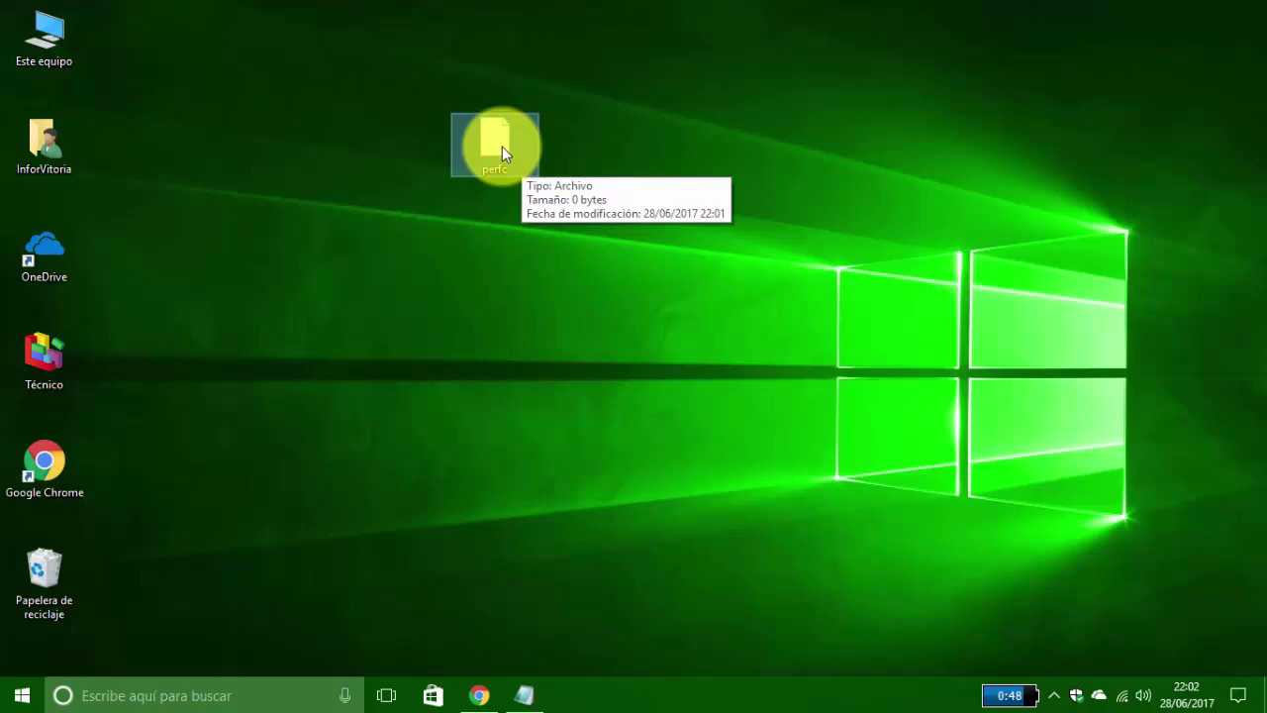
- Set the perfc file on the desktop to read-only (Solo lectura) and accept its properties
{"action": "right_click", "coordinate": [502, 146]}
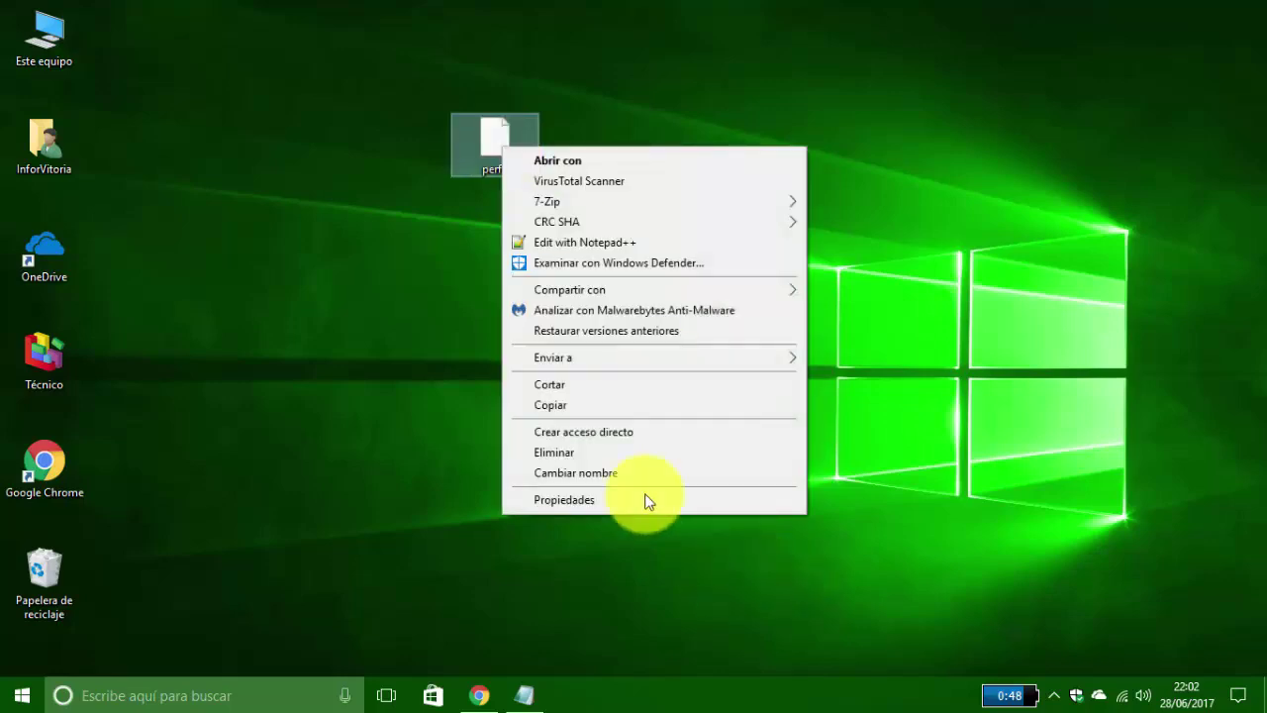
{"action": "left_click", "coordinate": [613, 500]}
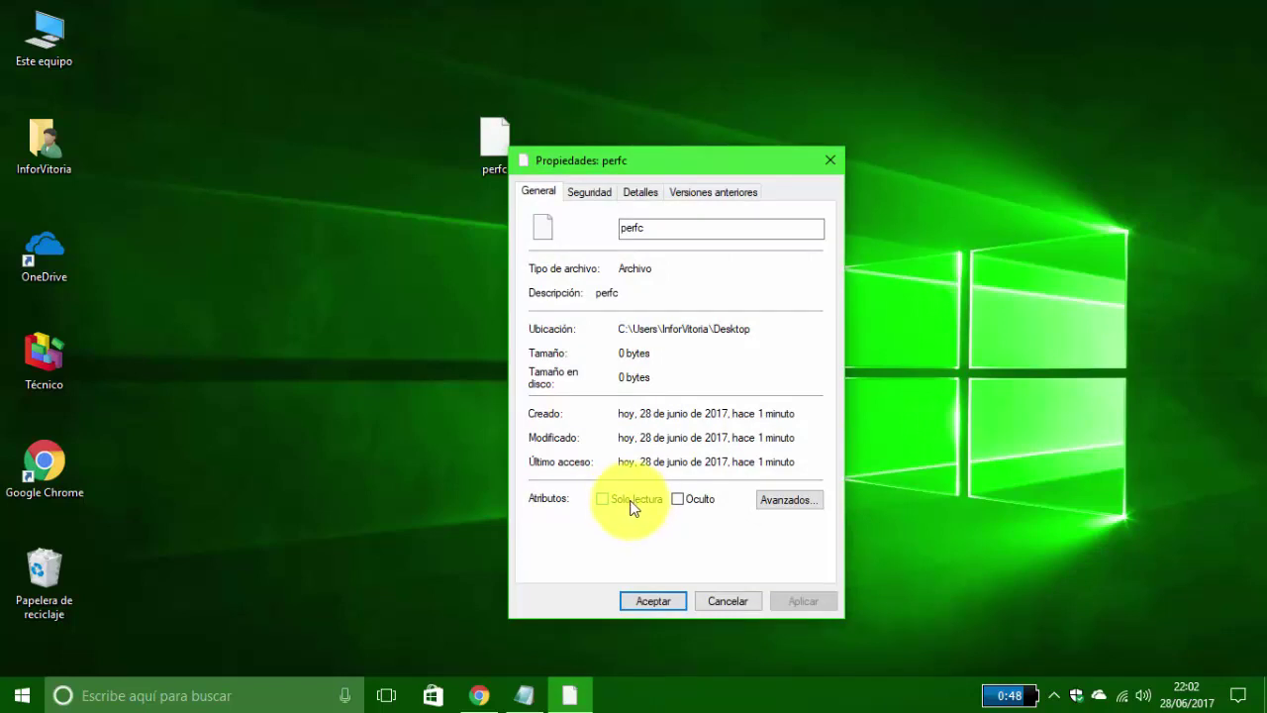
{"action": "left_click", "coordinate": [619, 499]}
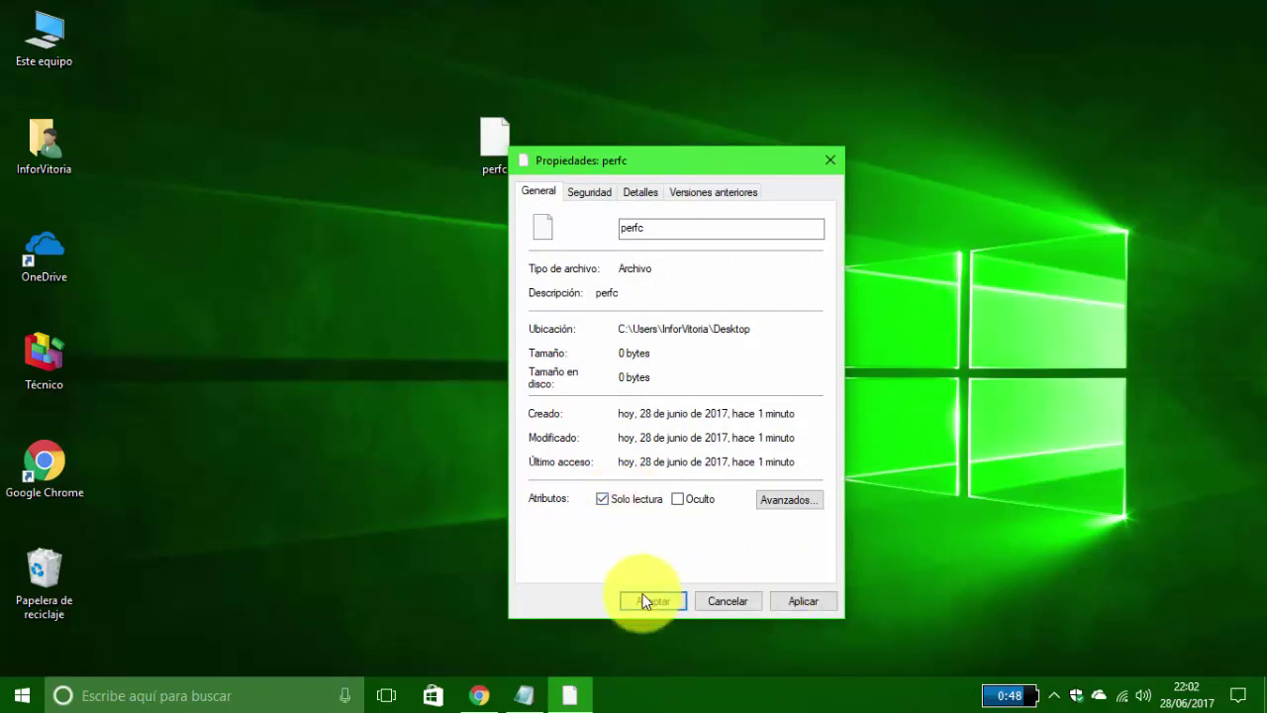
{"action": "left_click", "coordinate": [644, 598]}
{"action": "left_click", "coordinate": [729, 364]}
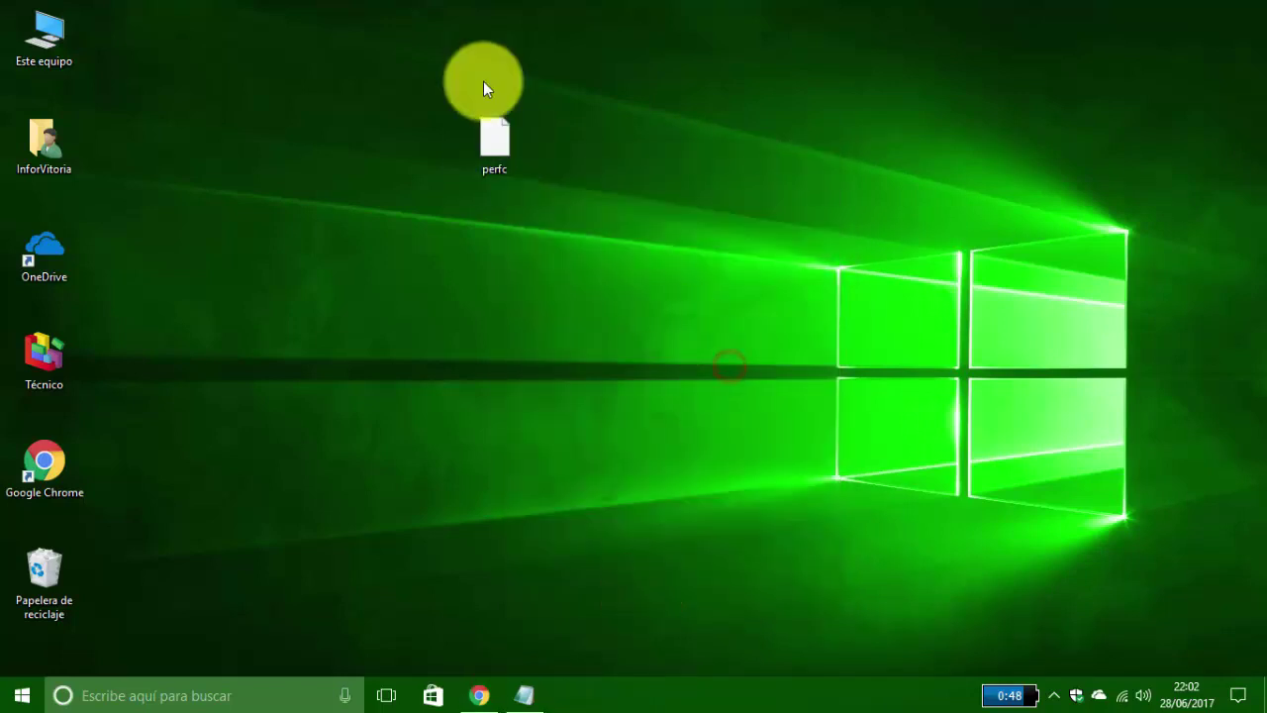
- Move the perfc file from the desktop into C:\Windows, granting the administrator permission for the move
{"action": "right_click", "coordinate": [510, 158]}
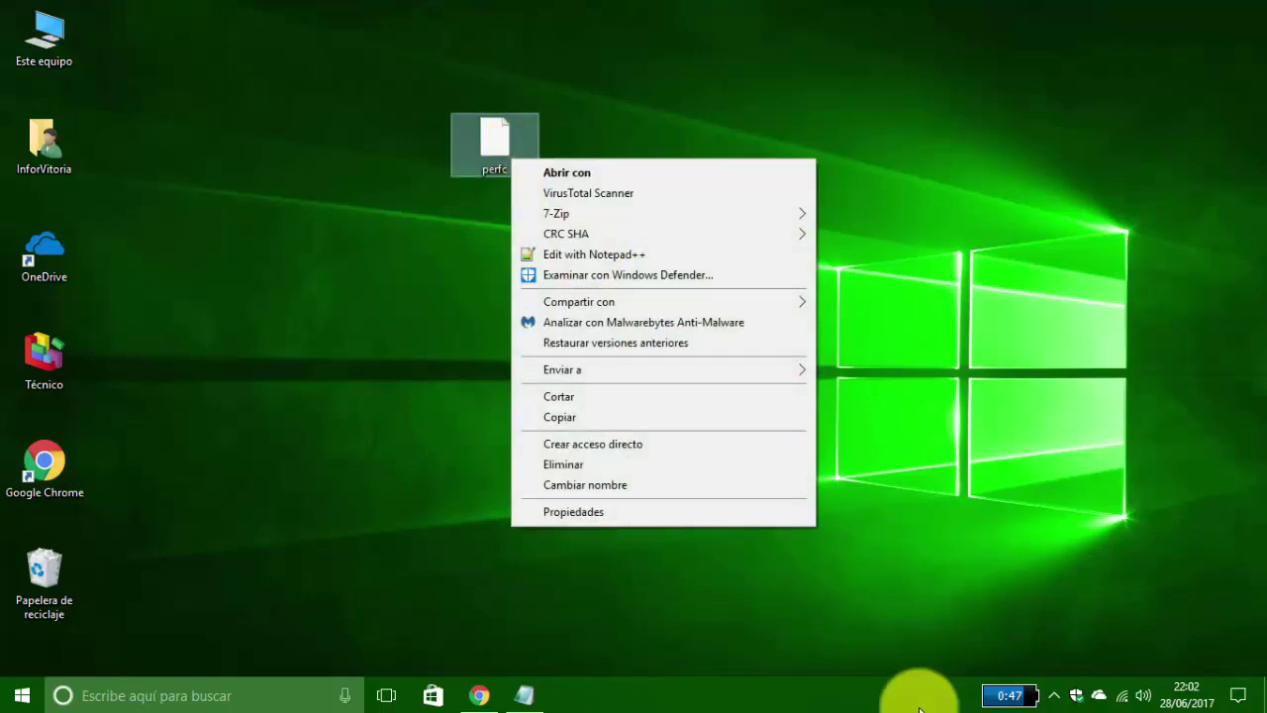
{"action": "left_click", "coordinate": [583, 401]}
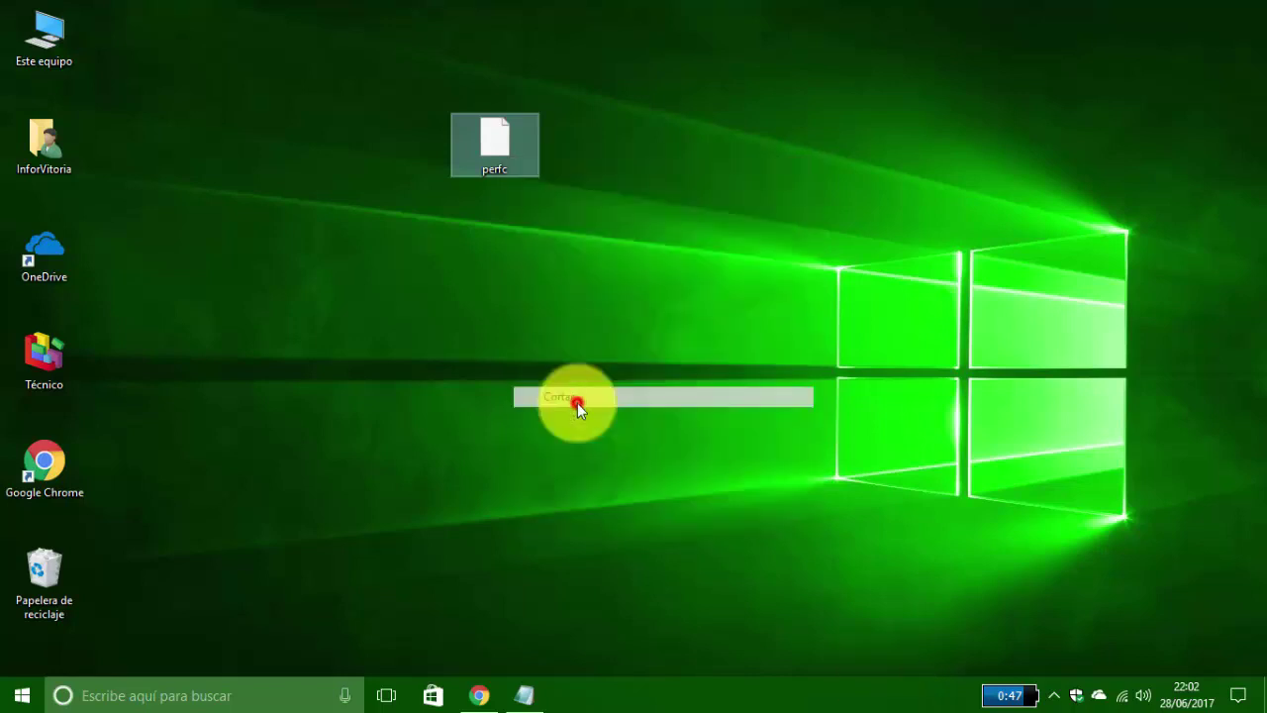
{"action": "left_click", "coordinate": [37, 24]}
{"action": "double_click", "coordinate": [36, 25]}
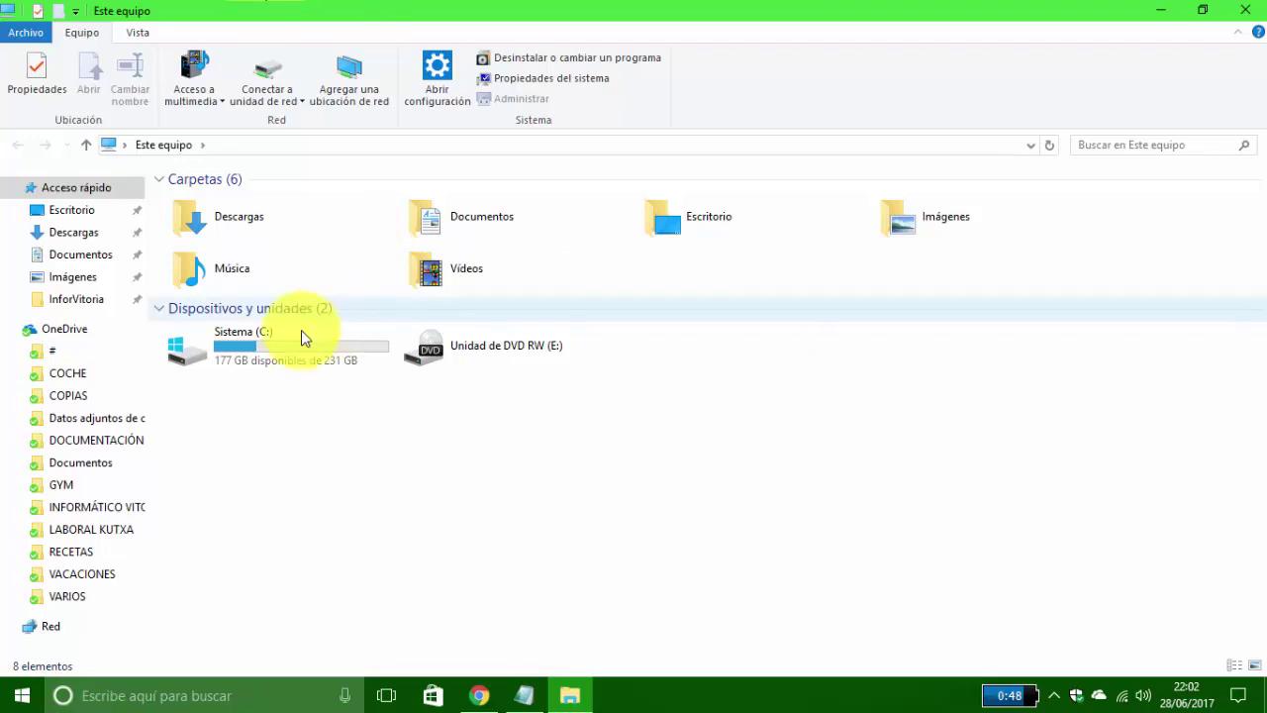
{"action": "double_click", "coordinate": [254, 345]}
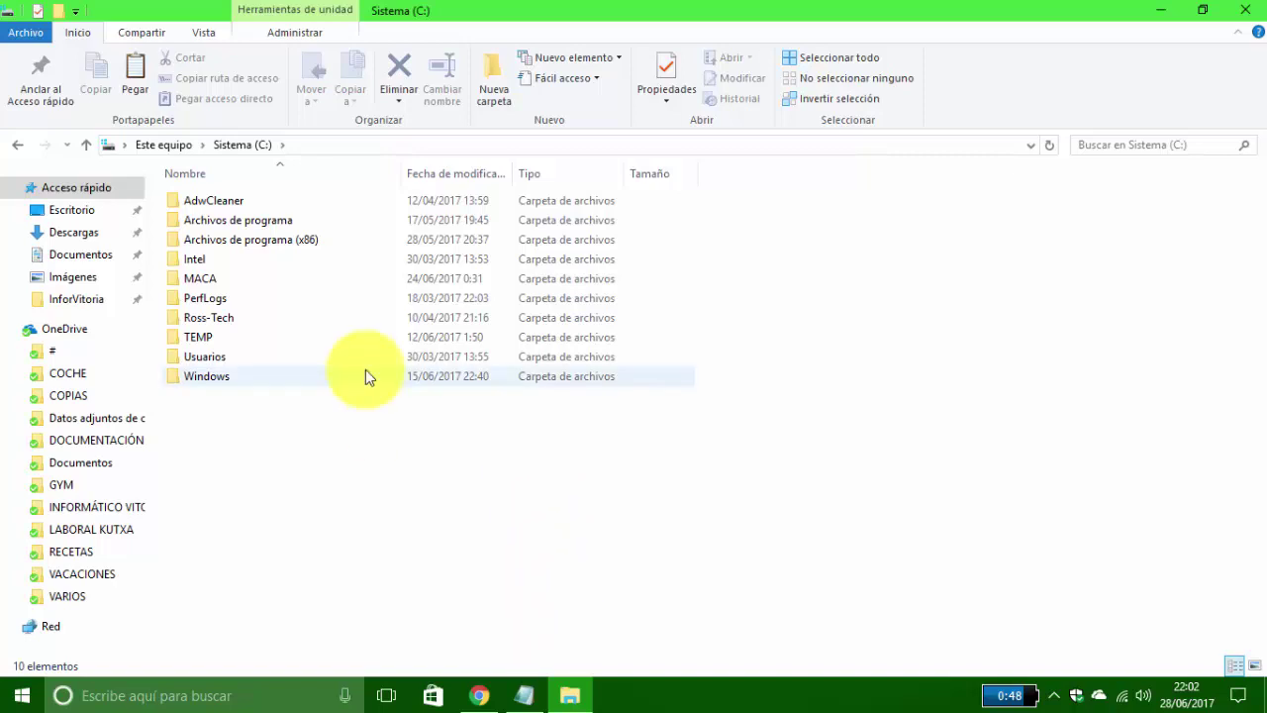
{"action": "double_click", "coordinate": [230, 376]}
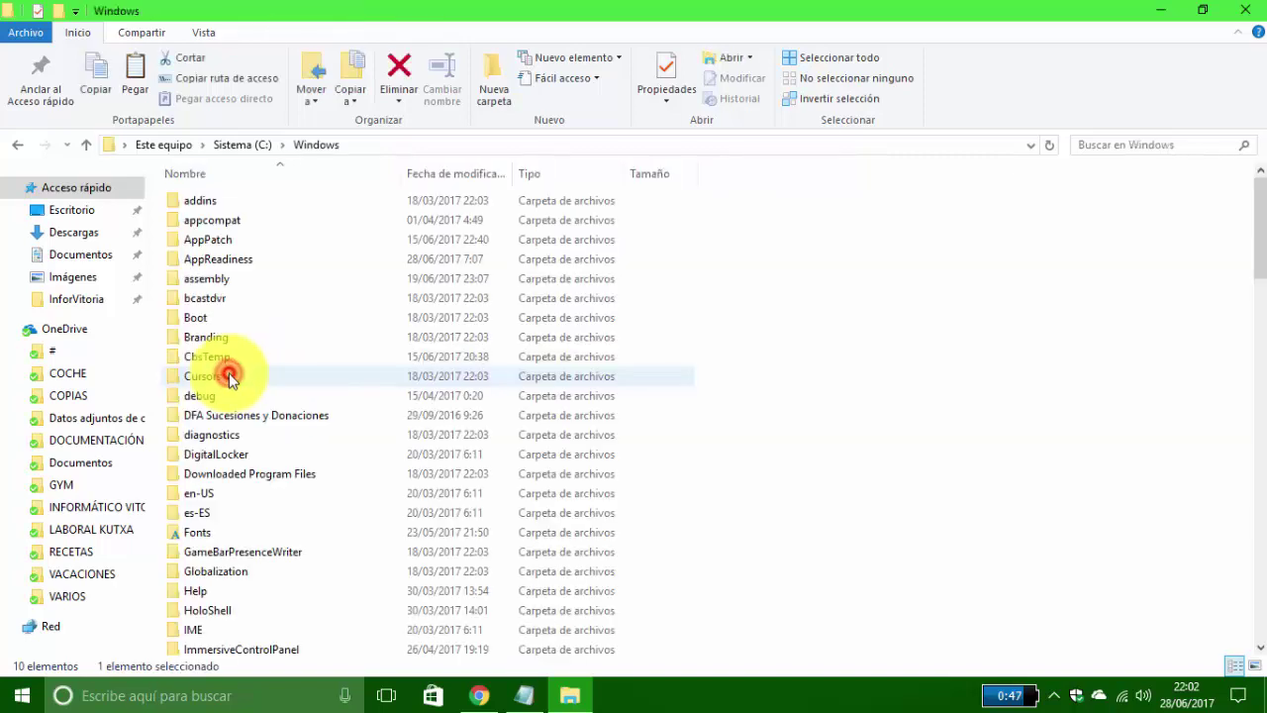
{"action": "right_click", "coordinate": [997, 280]}
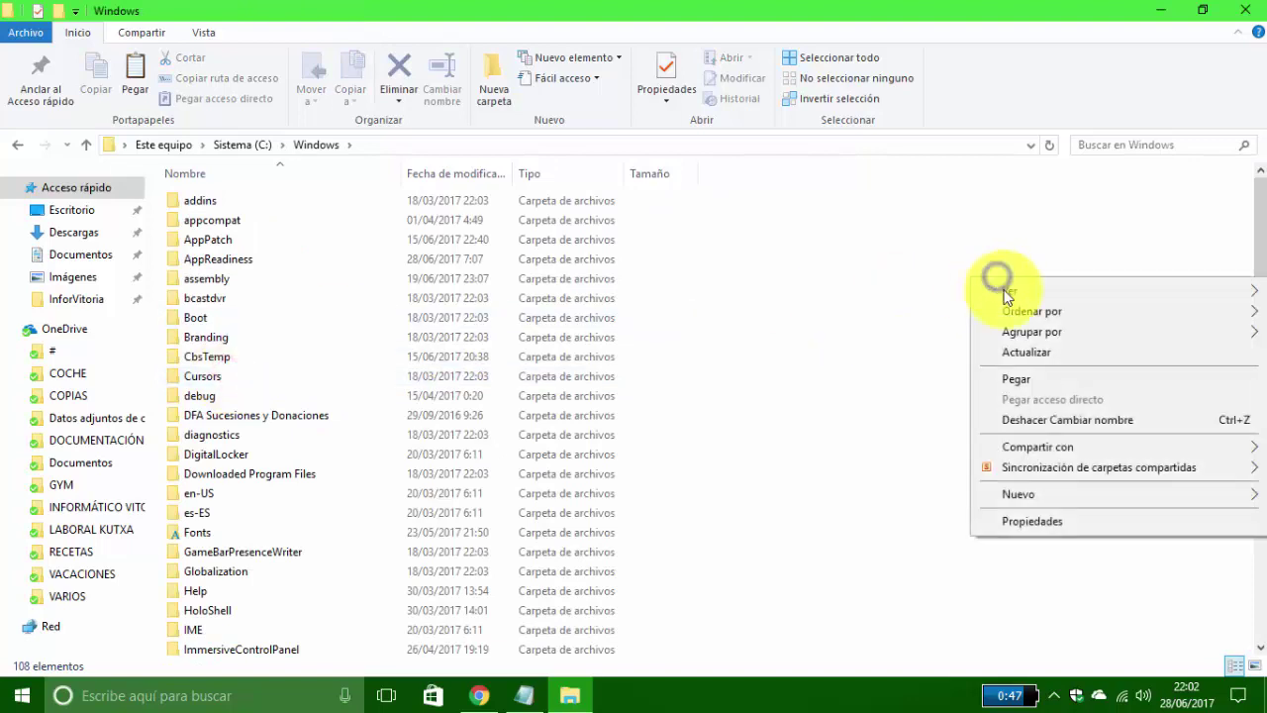
{"action": "left_click", "coordinate": [1025, 381]}
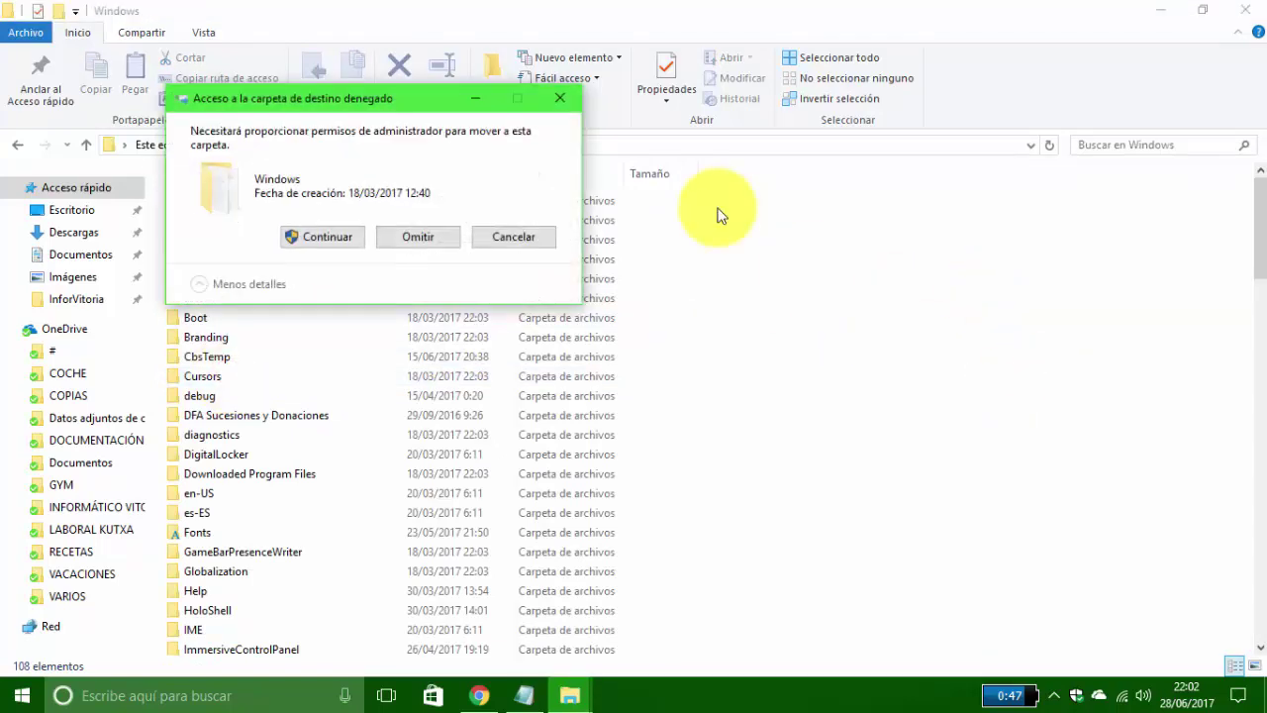
{"action": "left_click", "coordinate": [321, 241]}
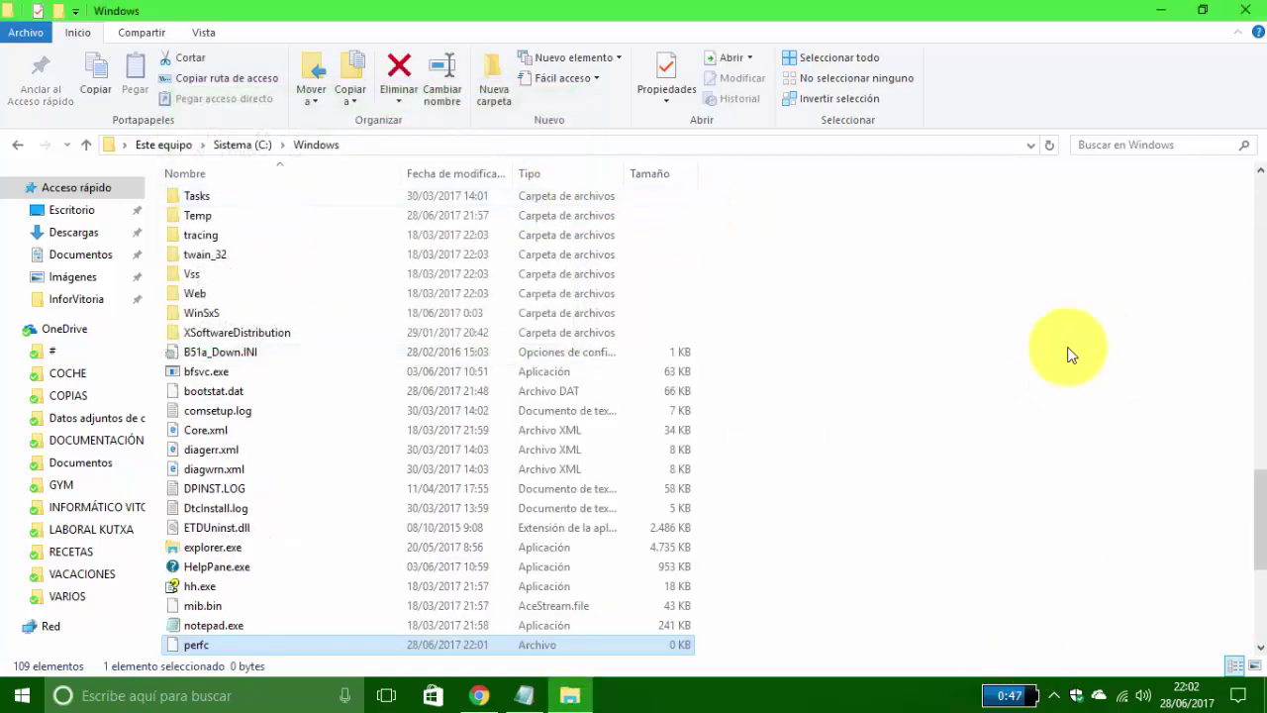
{"action": "left_click", "coordinate": [1069, 351]}
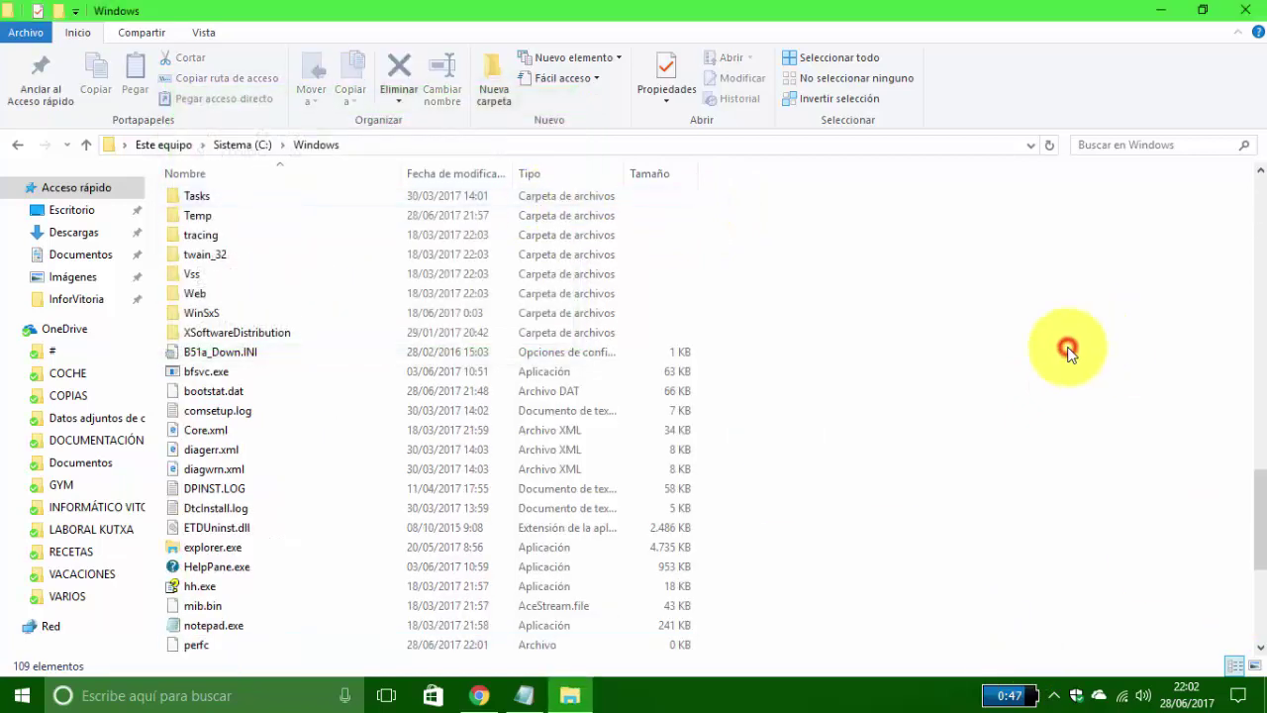
- Check the attributes of perfc in C:\Windows, then close its properties and the folder window
{"action": "left_click", "coordinate": [213, 644]}
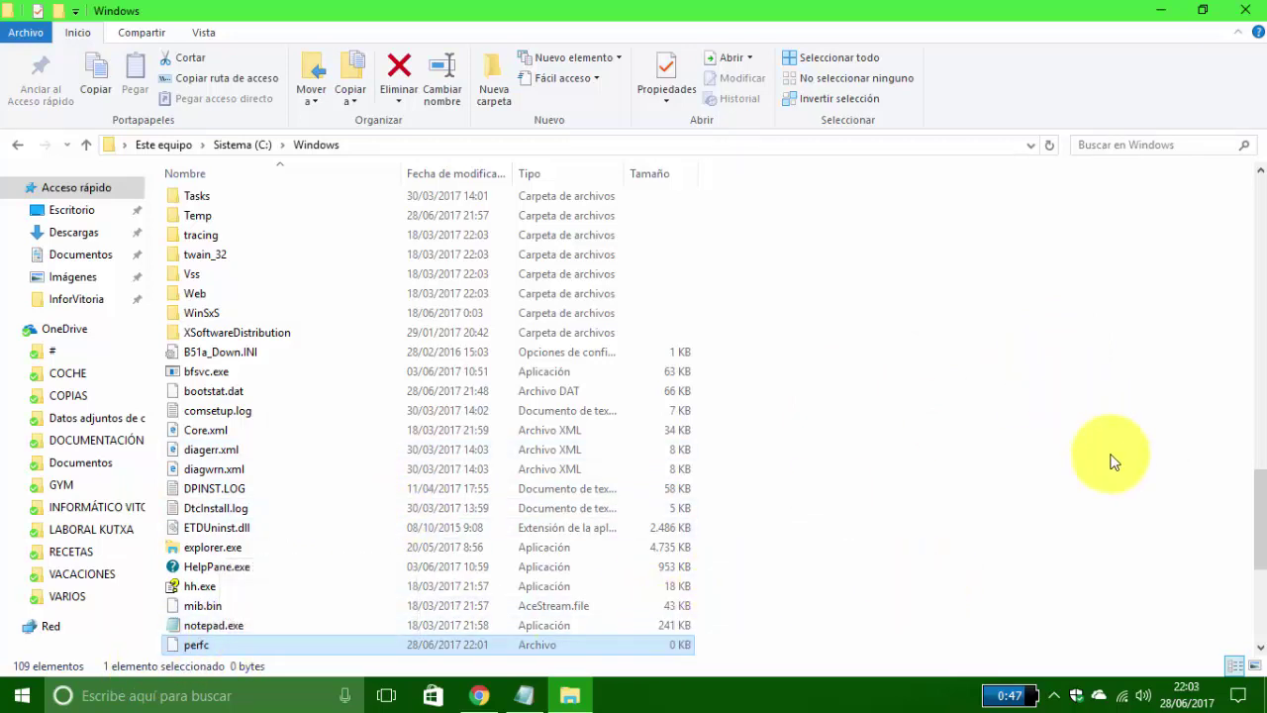
{"action": "right_click", "coordinate": [239, 645]}
{"action": "left_click", "coordinate": [325, 635]}
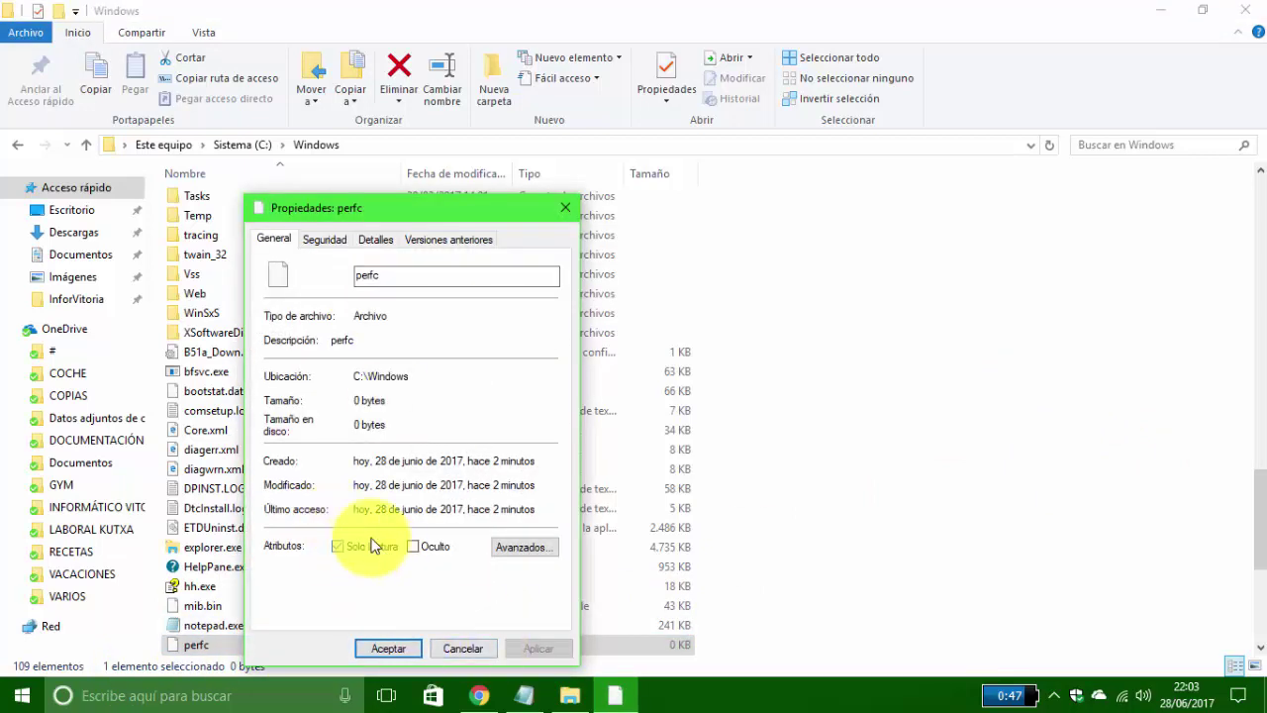
{"action": "left_click", "coordinate": [565, 207]}
{"action": "left_click", "coordinate": [1116, 453]}
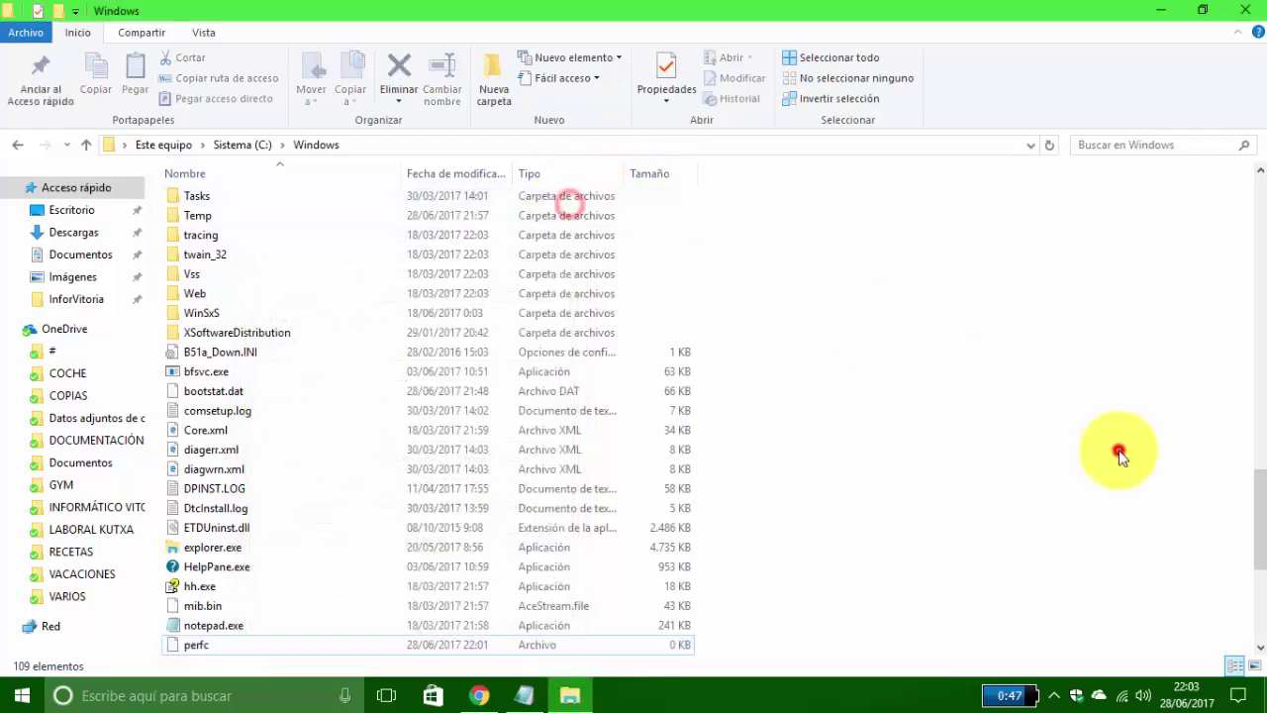
{"action": "left_click", "coordinate": [1245, 10]}
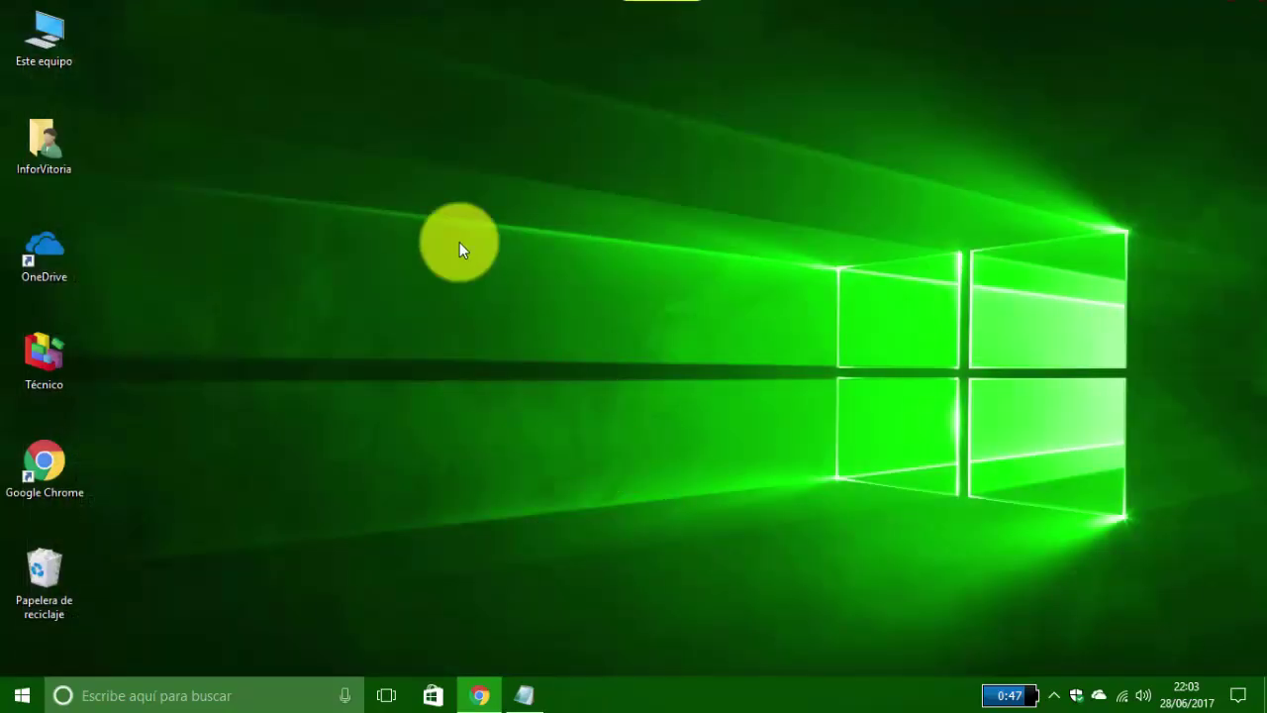